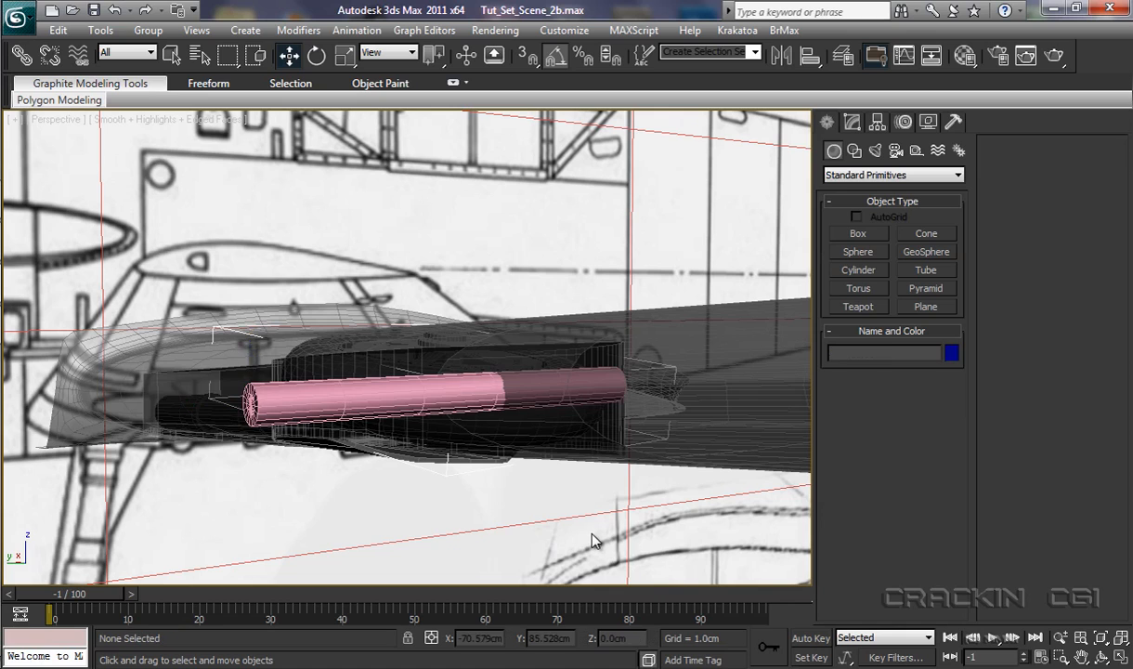
left_click(539, 425)
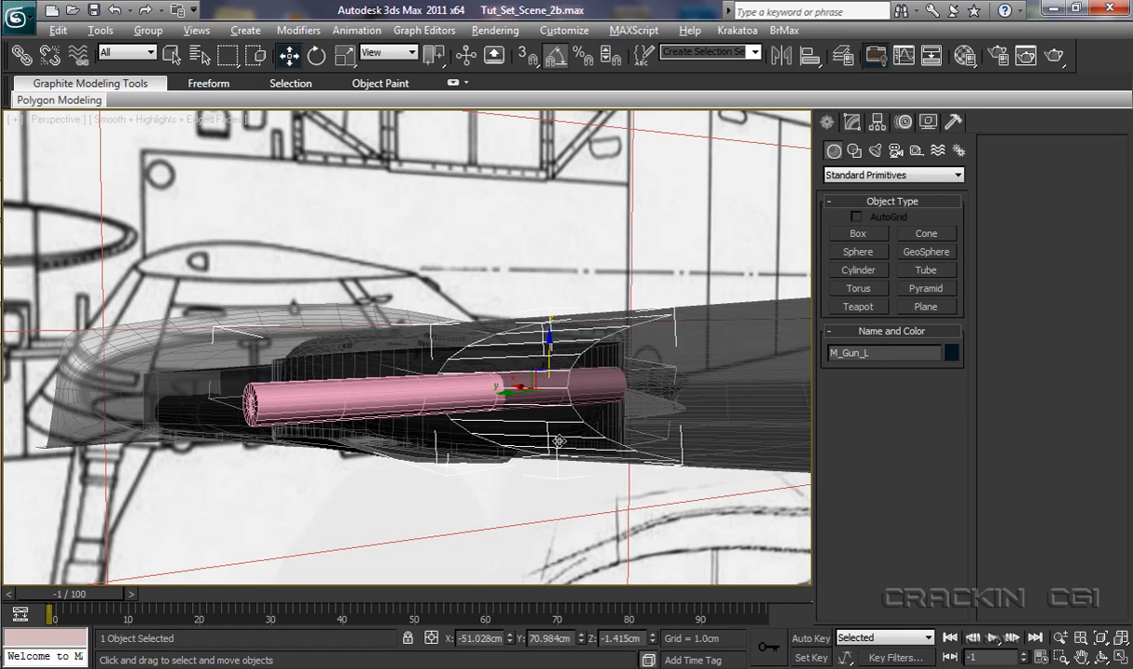
middle_click_drag(562, 514, 667, 503, "alt")
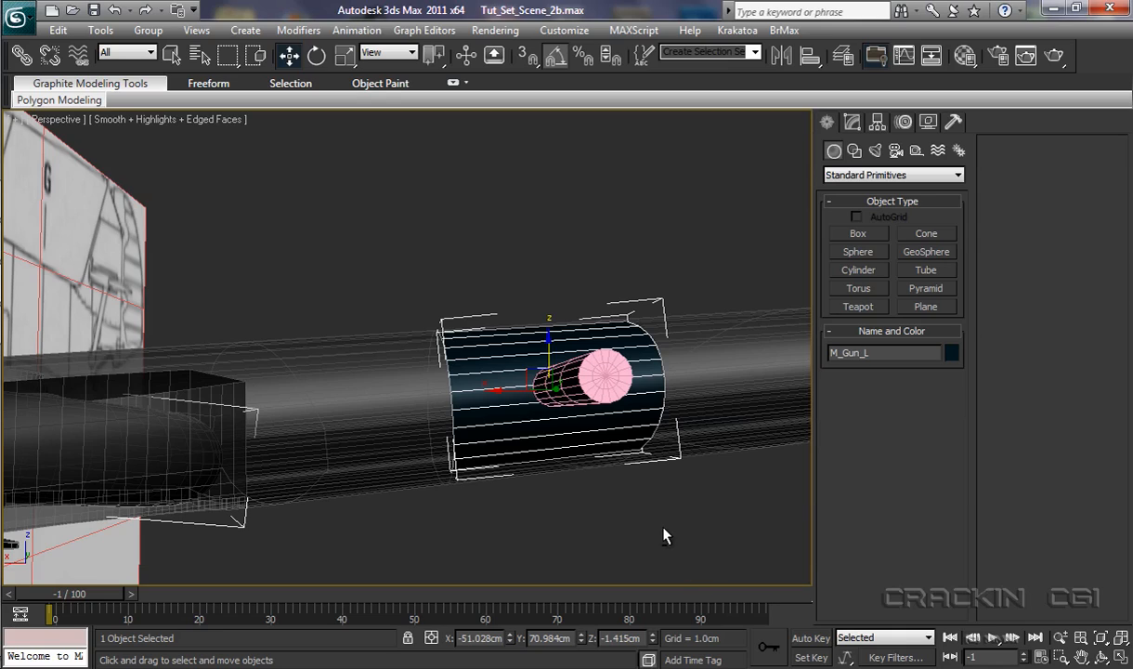
middle_click_drag(665, 534, 556, 534, "alt")
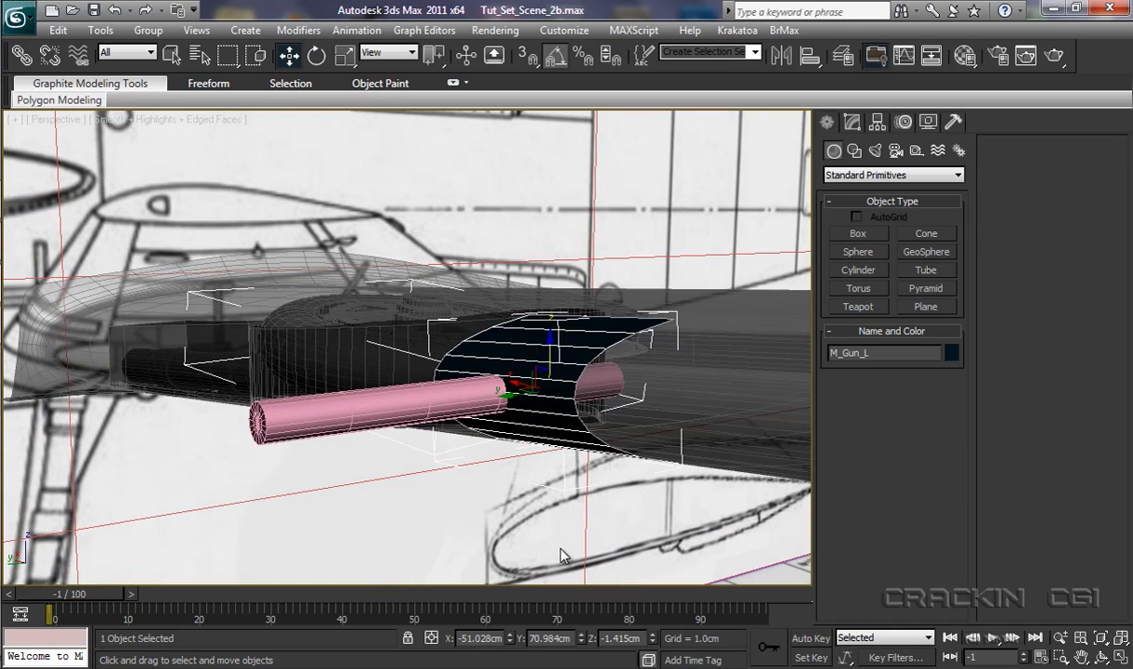
mouse_move(73, 104)
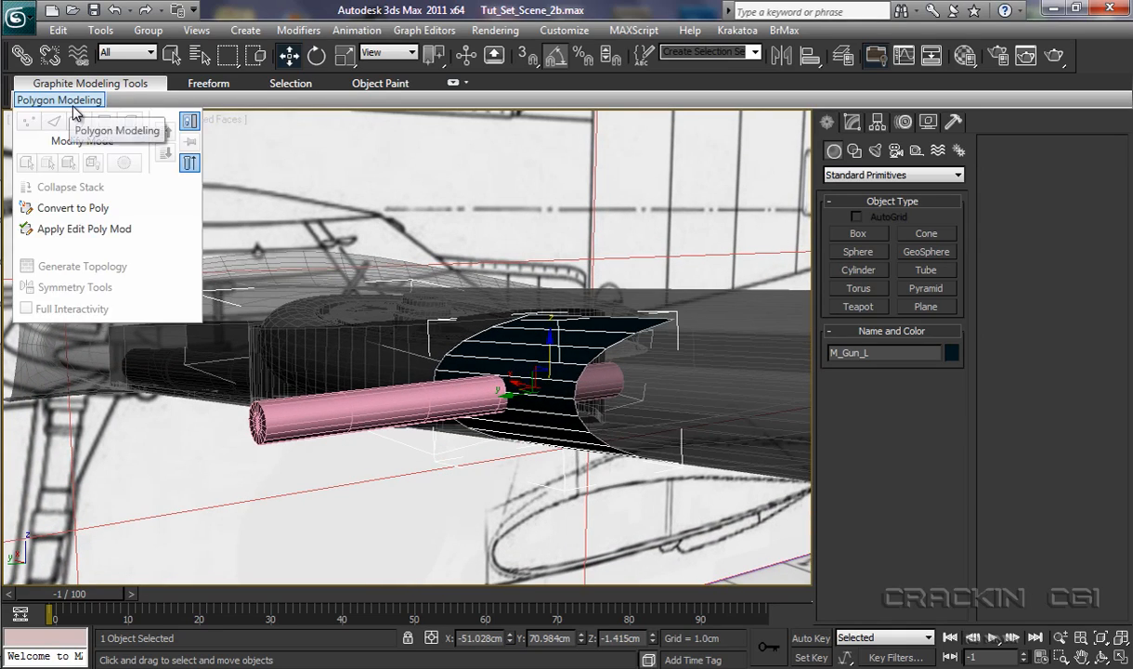
left_click(333, 486)
- Select the pink gun barrel cylinder and convert it to an editable poly
left_click(322, 428)
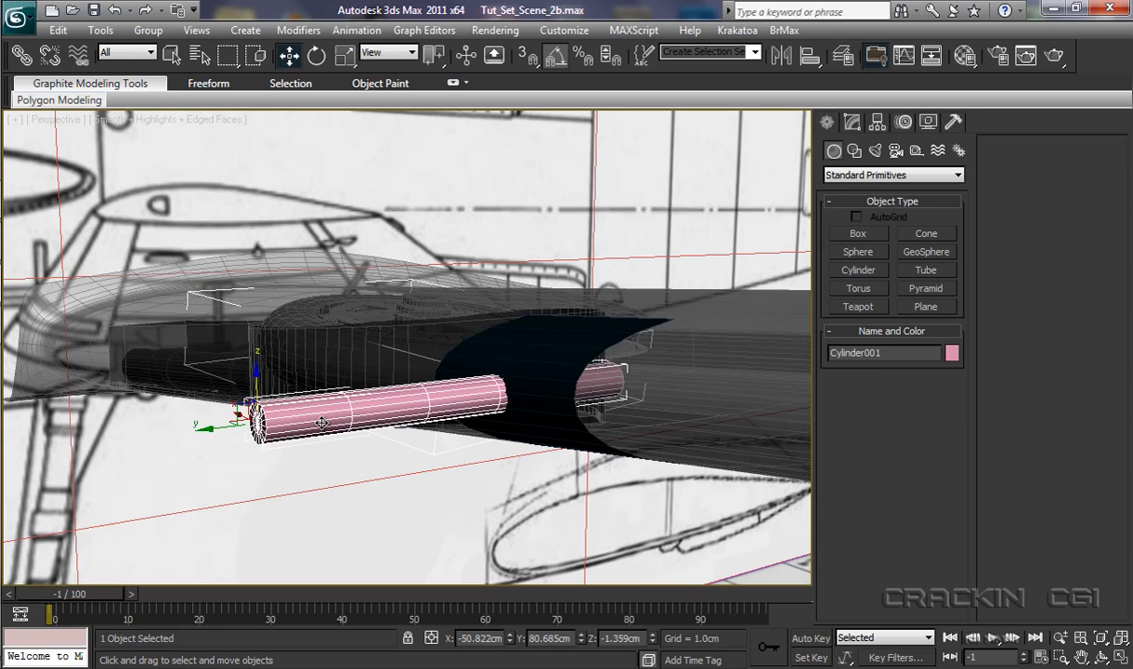
mouse_move(70, 99)
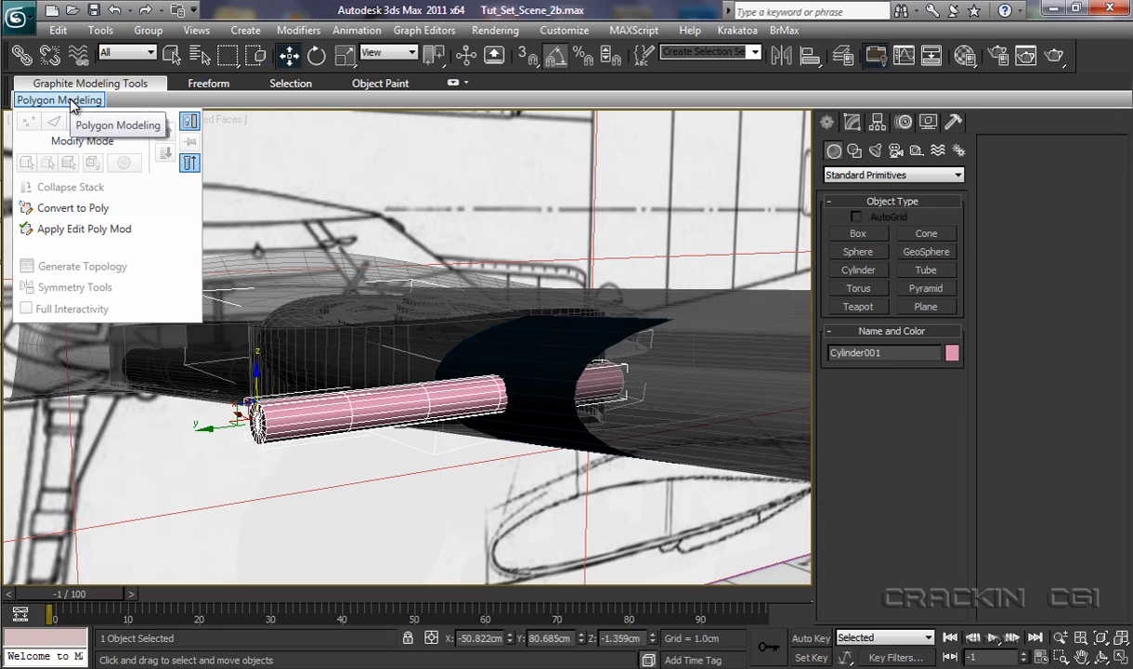
right_click(357, 401)
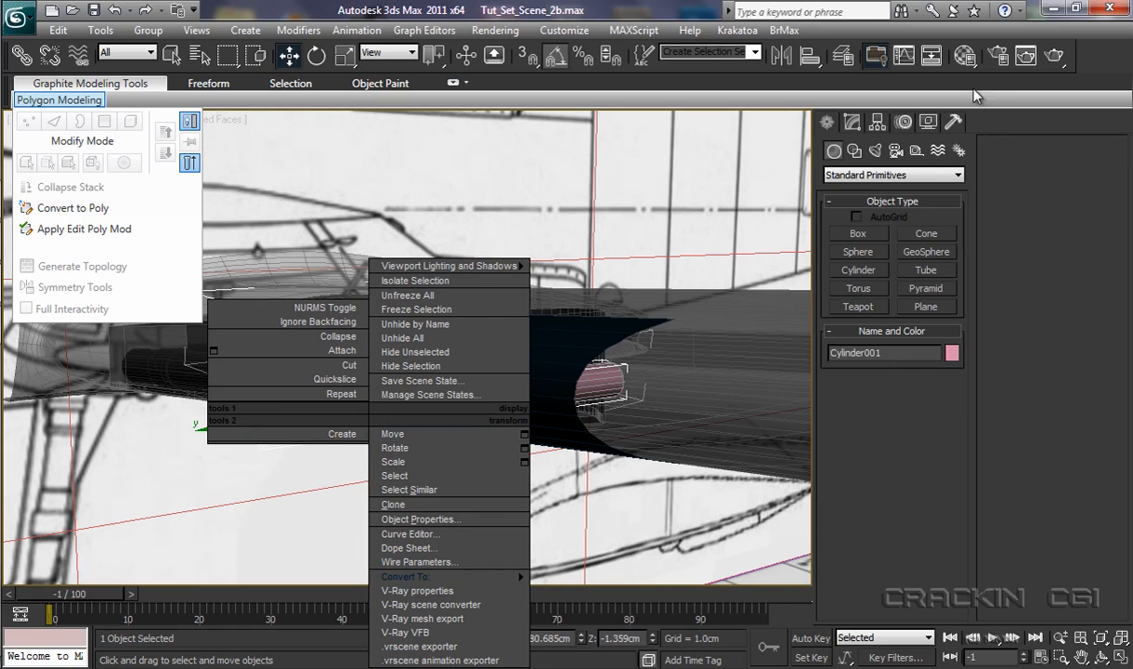
left_click(861, 127)
left_click(859, 128)
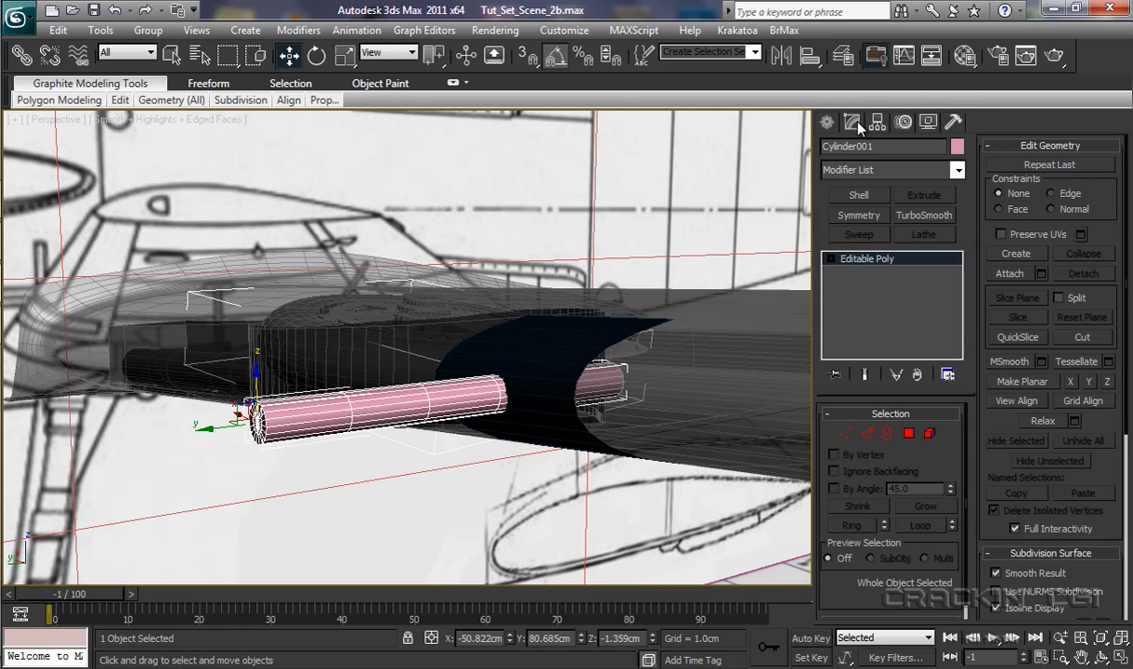
right_click(307, 424)
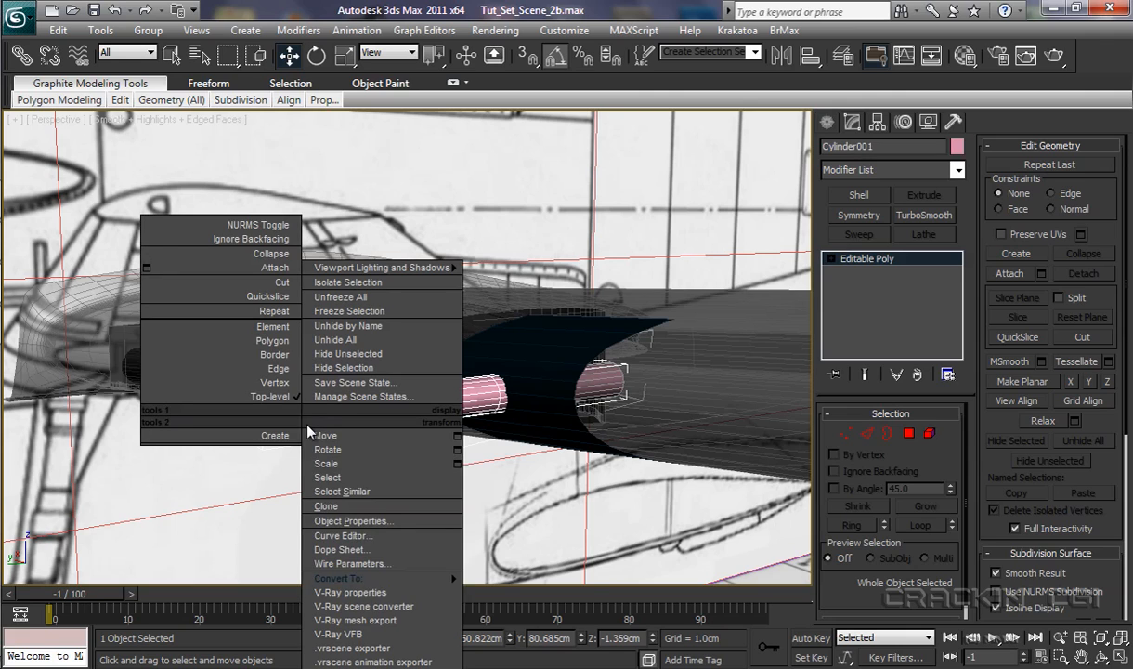
mouse_move(381, 578)
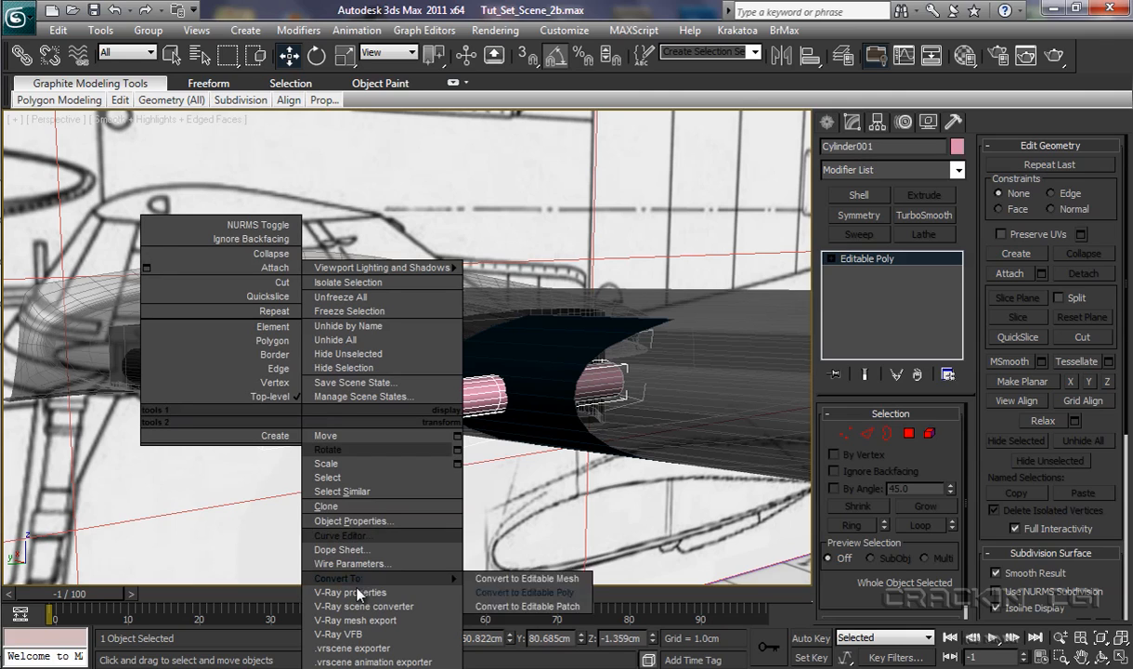
left_click(485, 591)
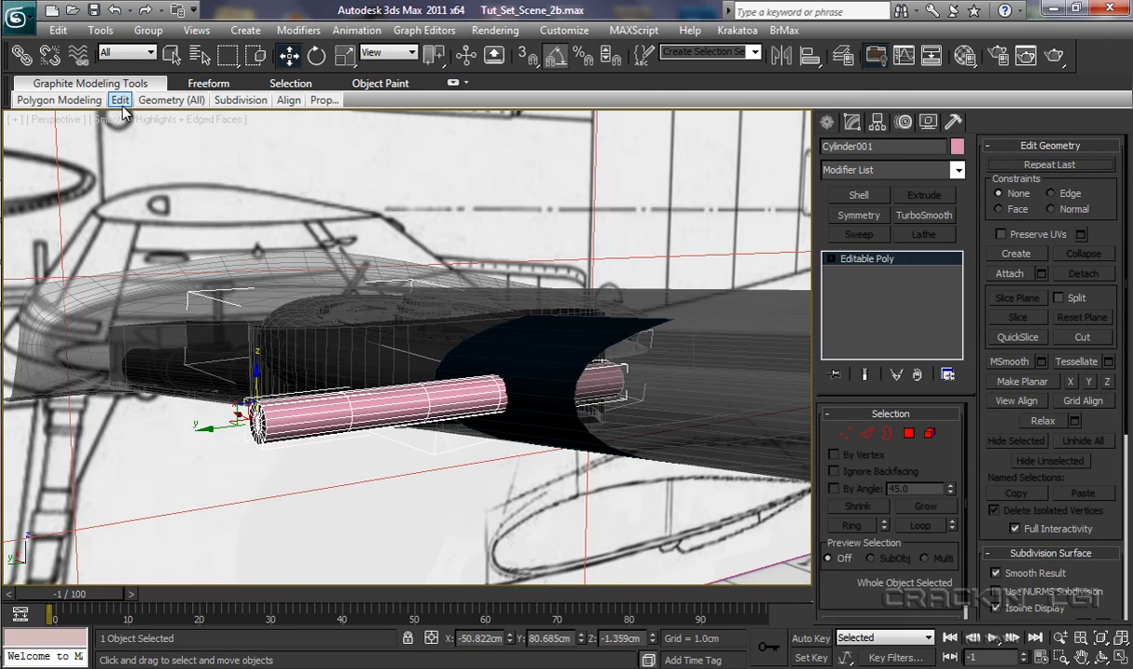
- Add an edge loop around the barrel with Swift Loop, just on the muzzle side of its front segment division
mouse_move(120, 100)
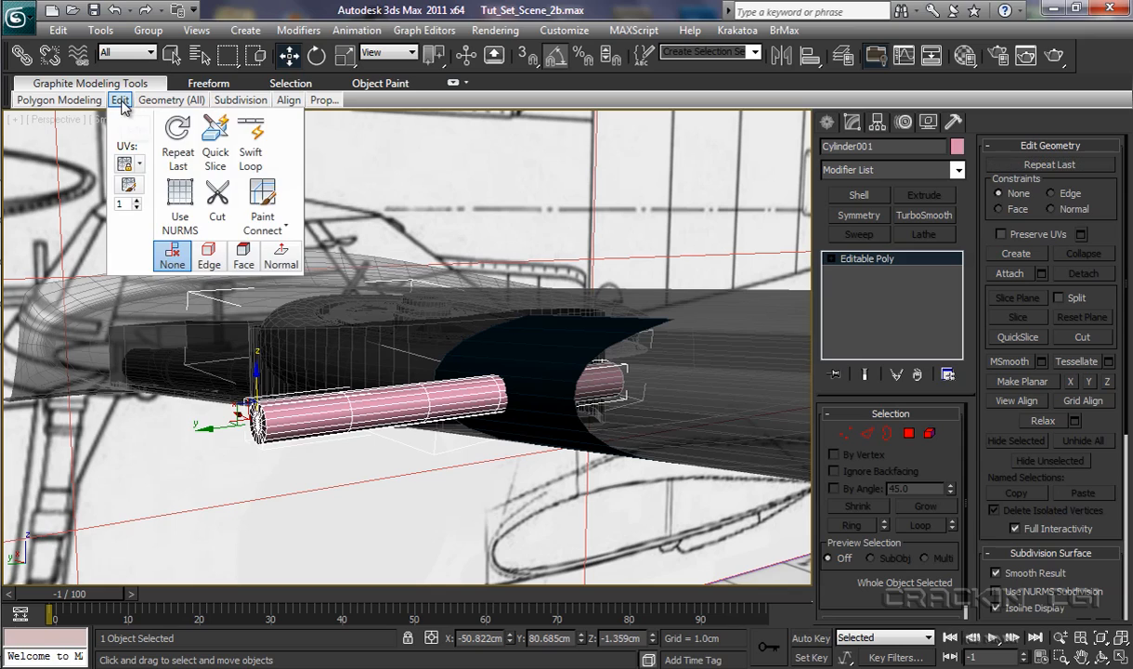
left_click(249, 141)
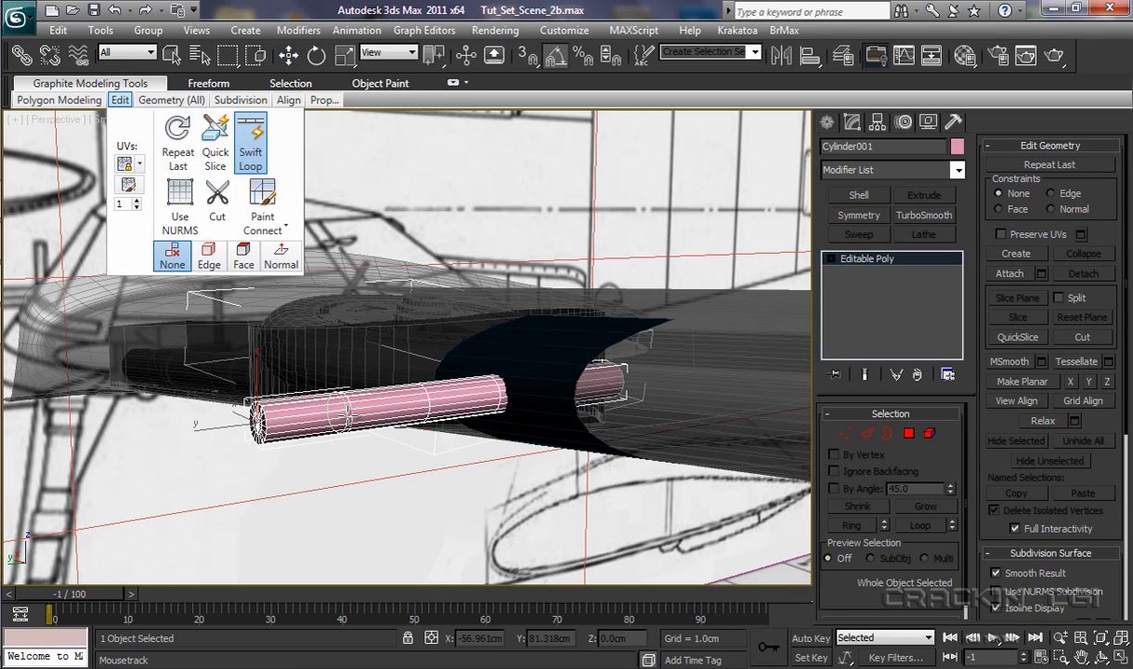
right_click(345, 492)
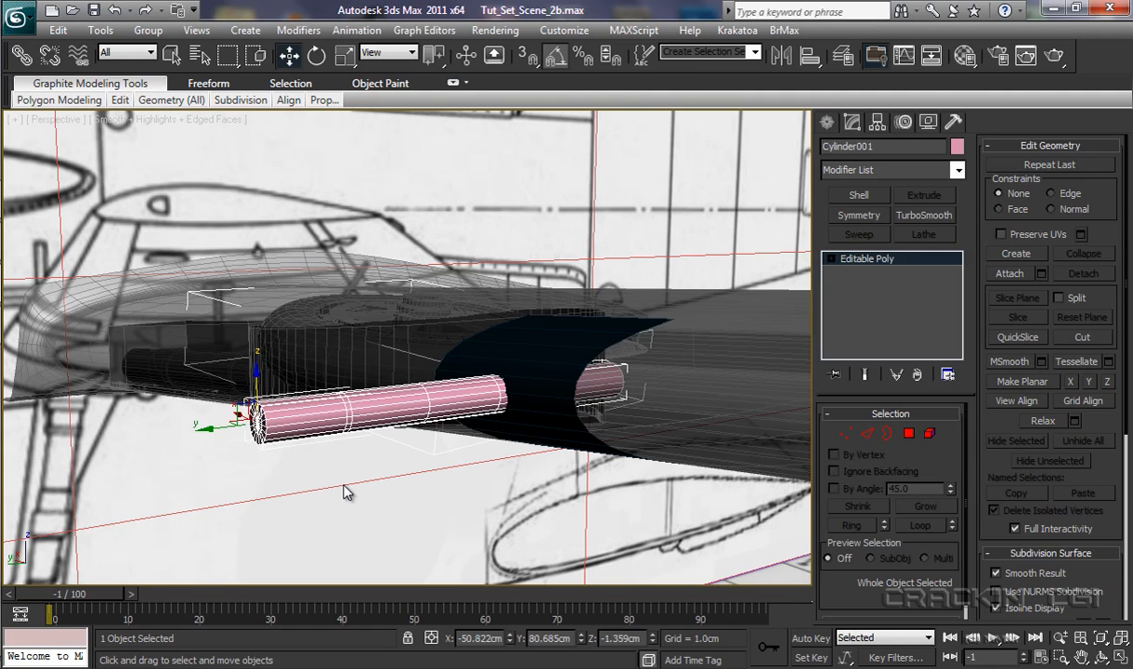
- Change the barrel cylinder's object color to black
middle_click_drag(345, 492, 442, 474, "alt")
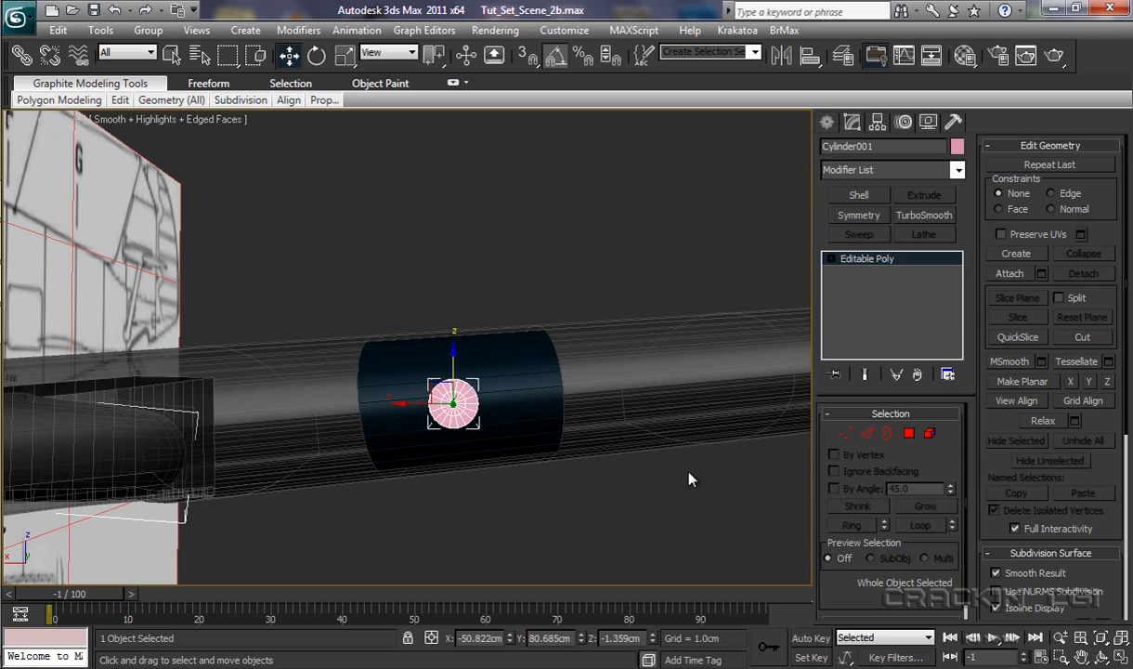
left_click(956, 147)
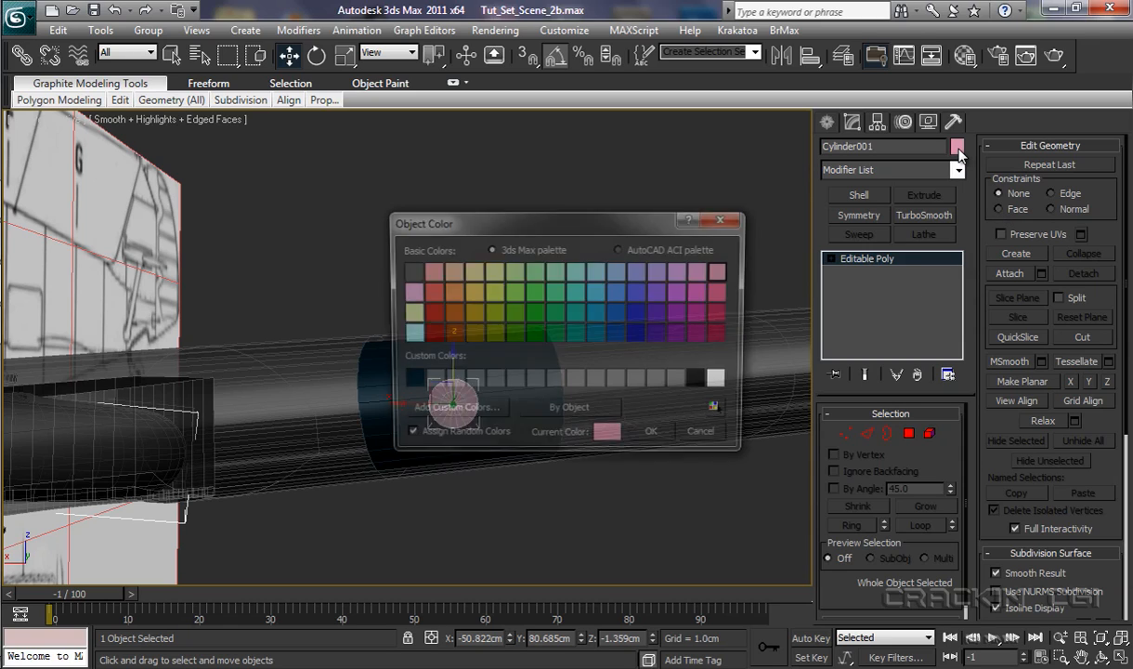
left_click(700, 382)
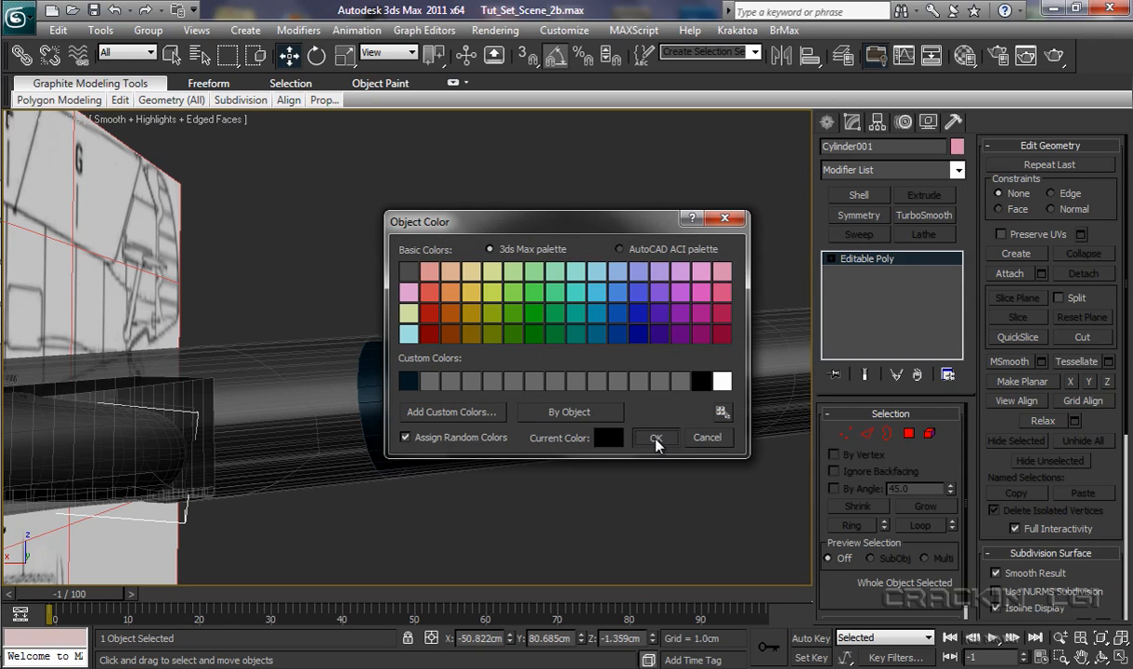
left_click(655, 436)
mouse_move(620, 515)
middle_mouse_down("alt")
mouse_move(647, 519)
mouse_move(626, 523)
middle_mouse_up("alt")
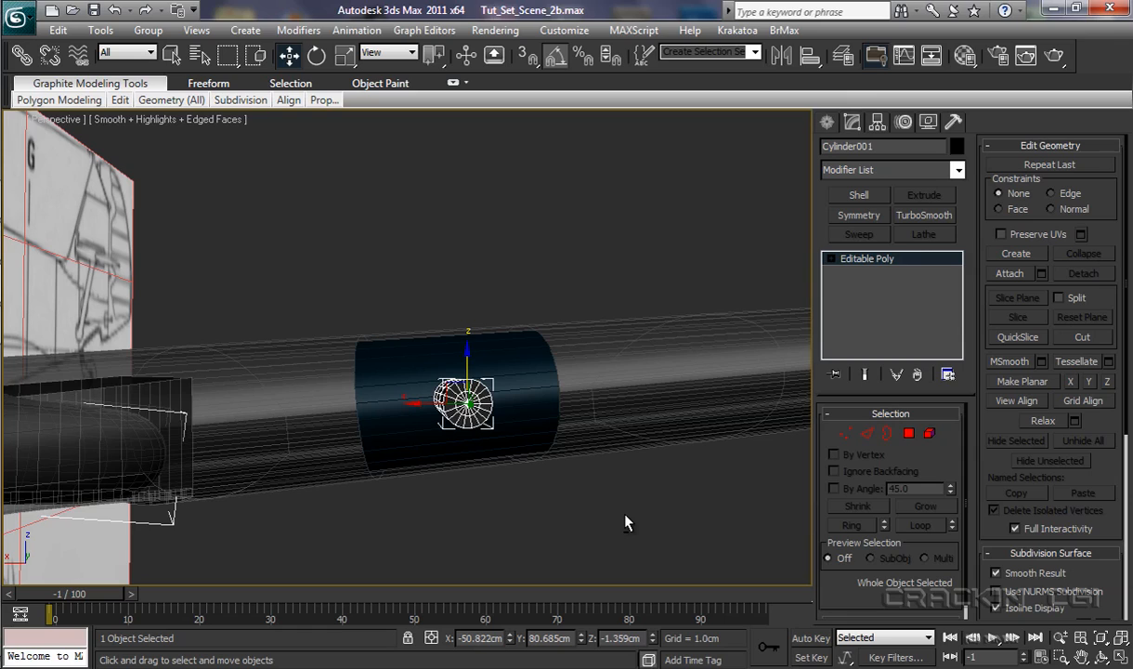
- Add a concentric edge loop on the barrel's front cap with Swift Loop
mouse_move(110, 100)
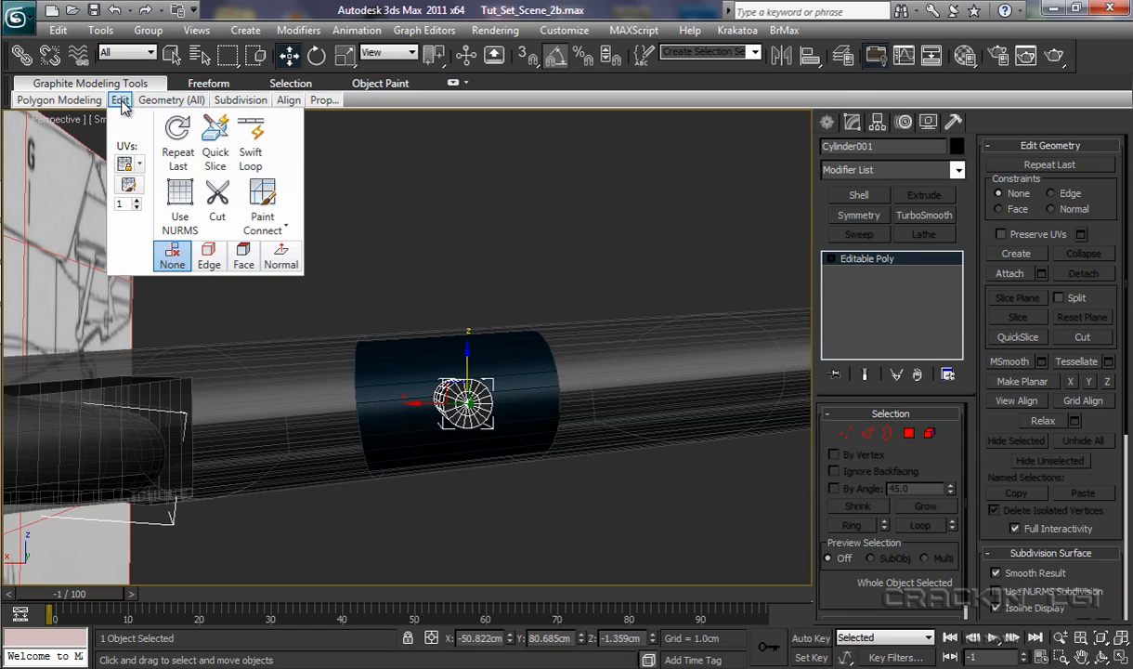
left_click(250, 144)
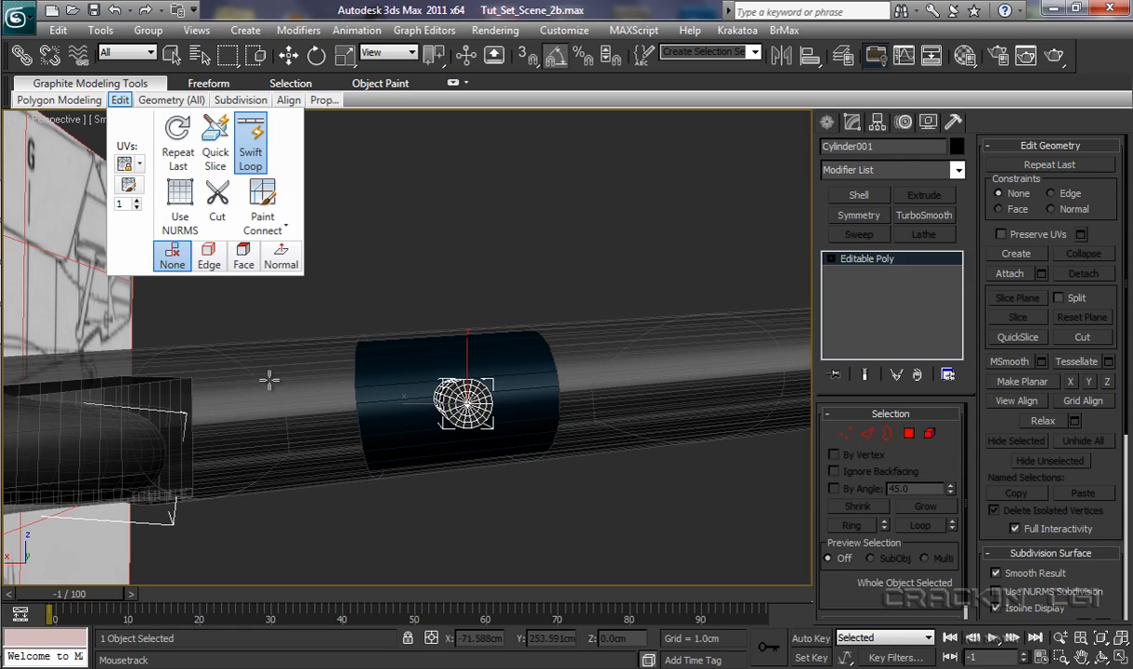
key("w")
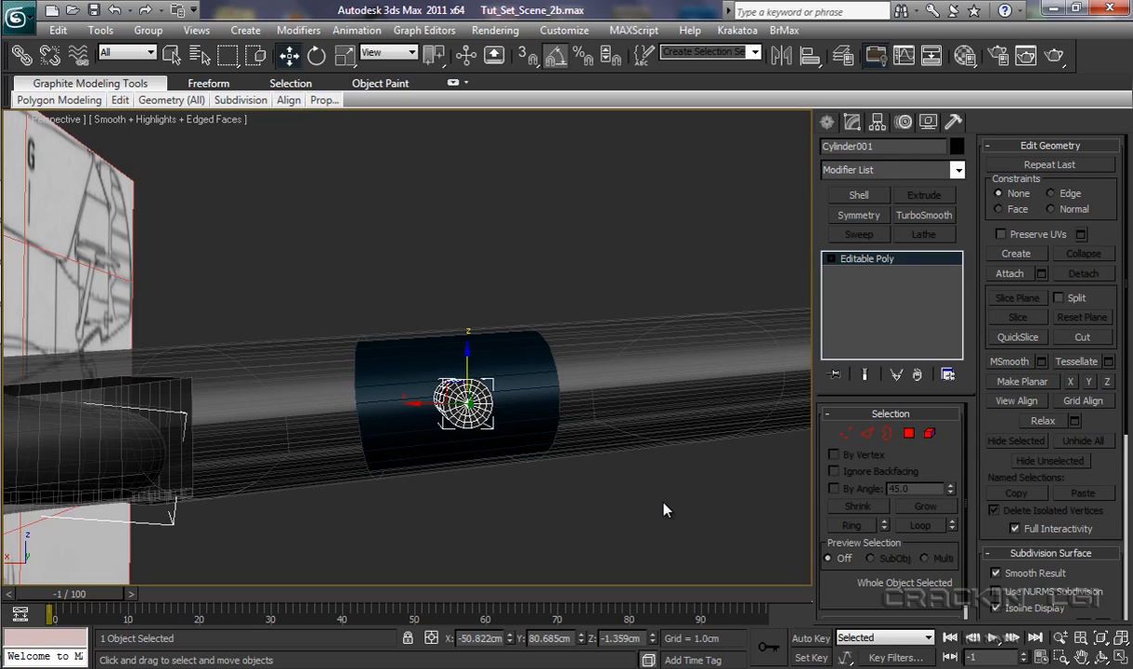
- Select the inner disc of polygons on the barrel's front cap, leaving out the polygons at the rear end
middle_click_drag(664, 502, 605, 364, "alt")
middle_click_drag(649, 469, 626, 400)
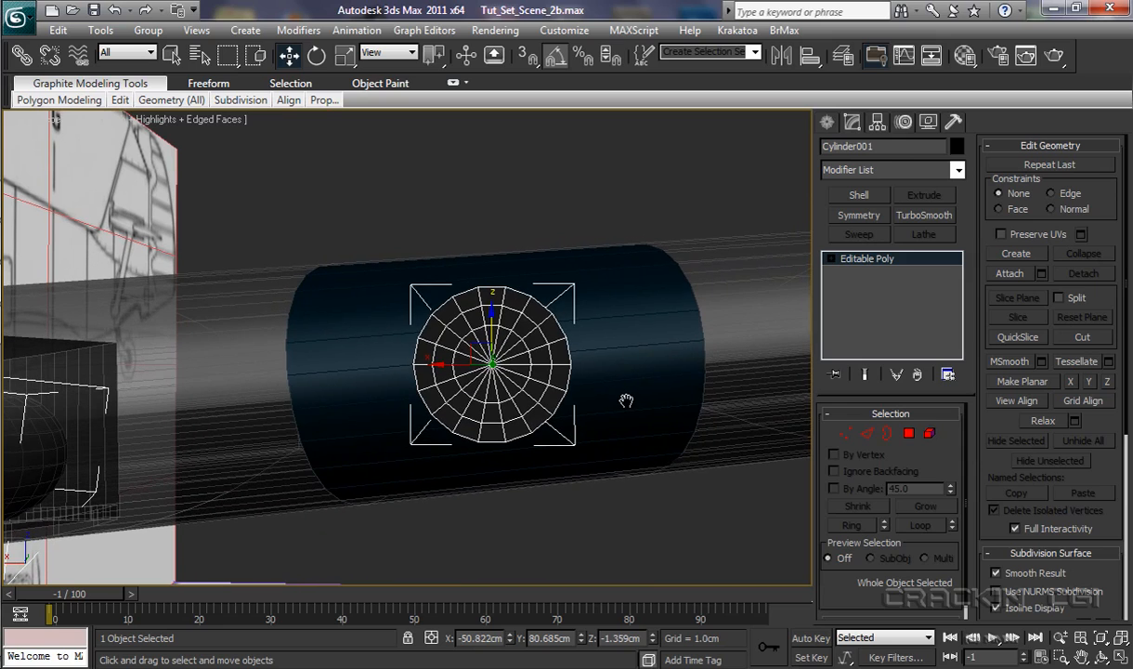
left_click(174, 58)
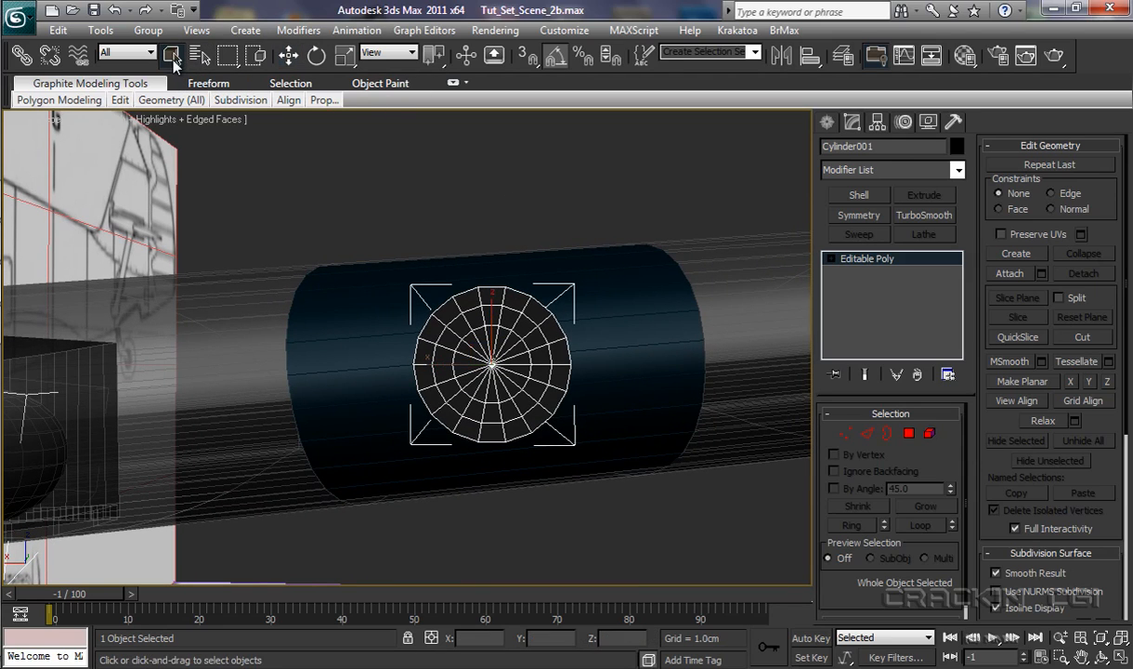
left_click(831, 259)
left_click(865, 314)
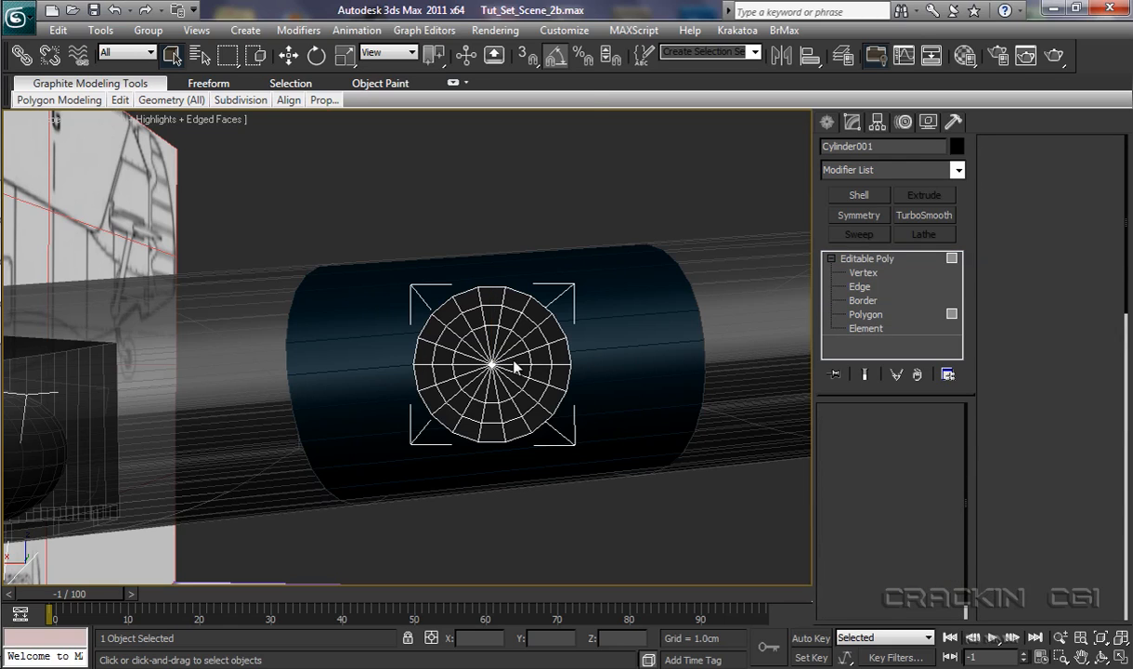
left_click(467, 340)
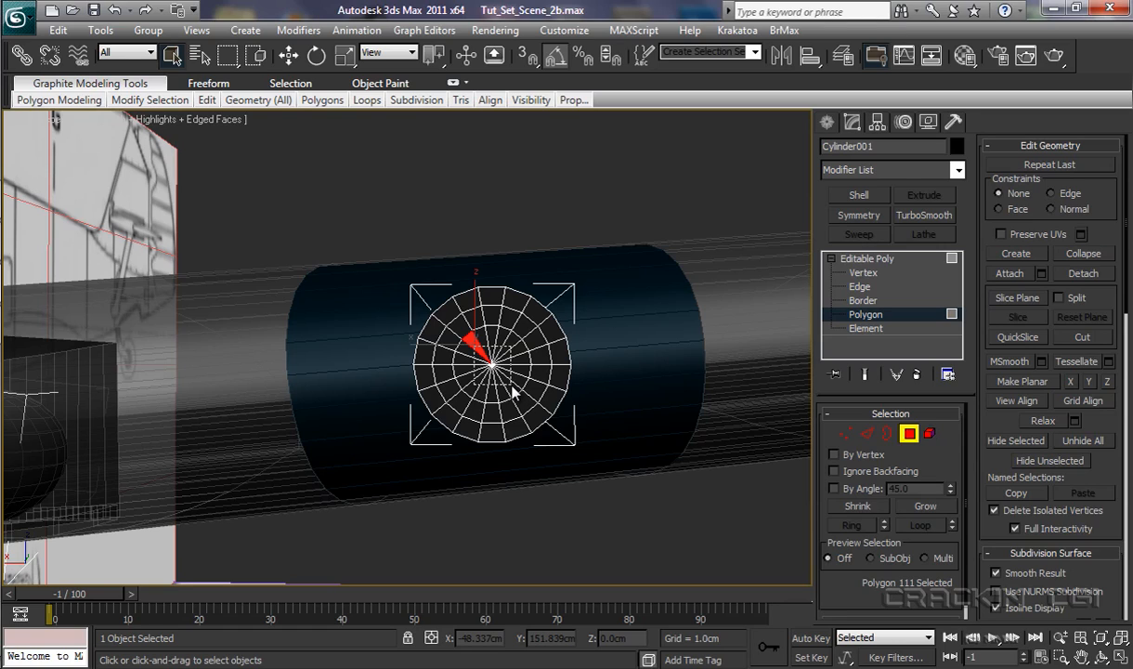
left_click_drag(474, 345, 512, 385)
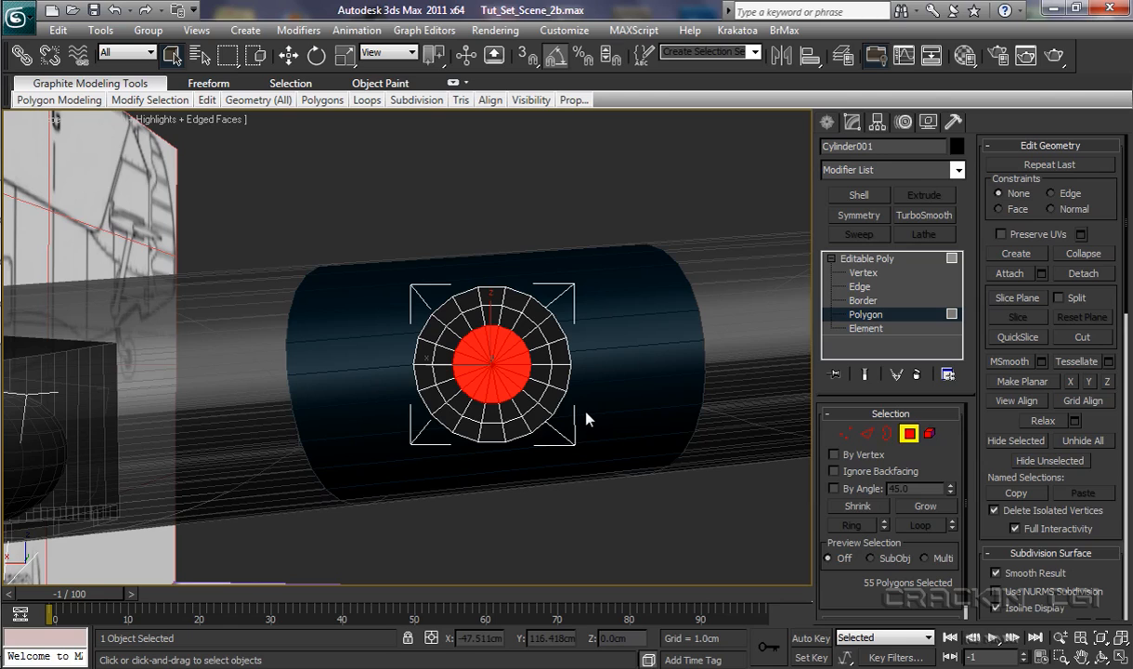
middle_click_drag(585, 420, 537, 426, "alt")
key("w")
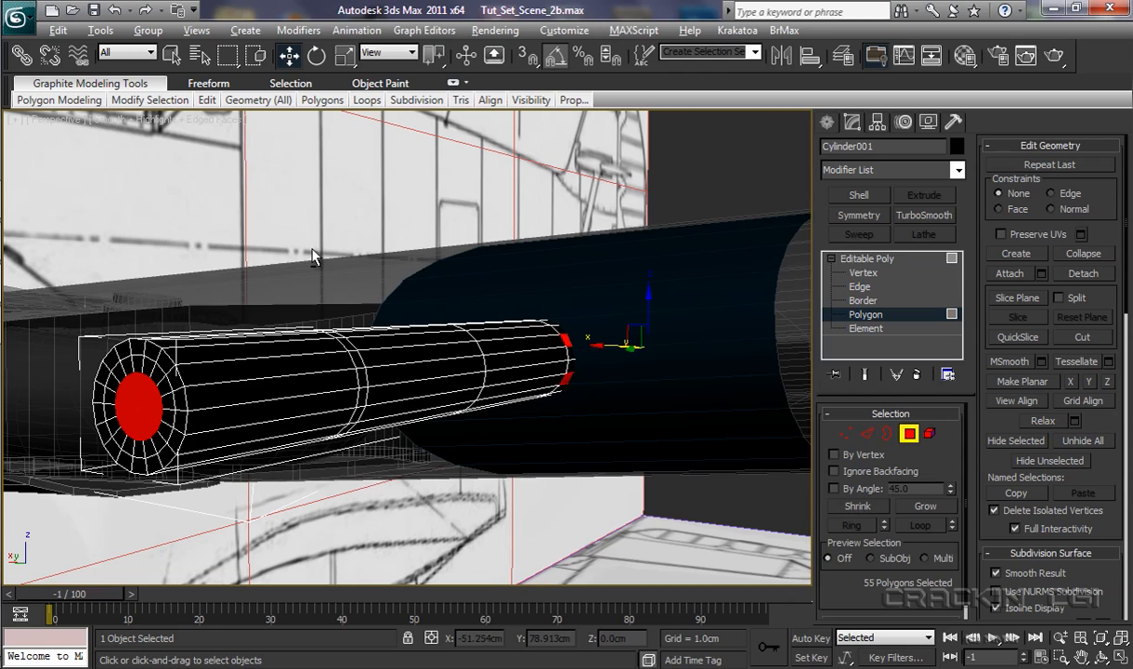
left_click_drag(310, 236, 706, 560)
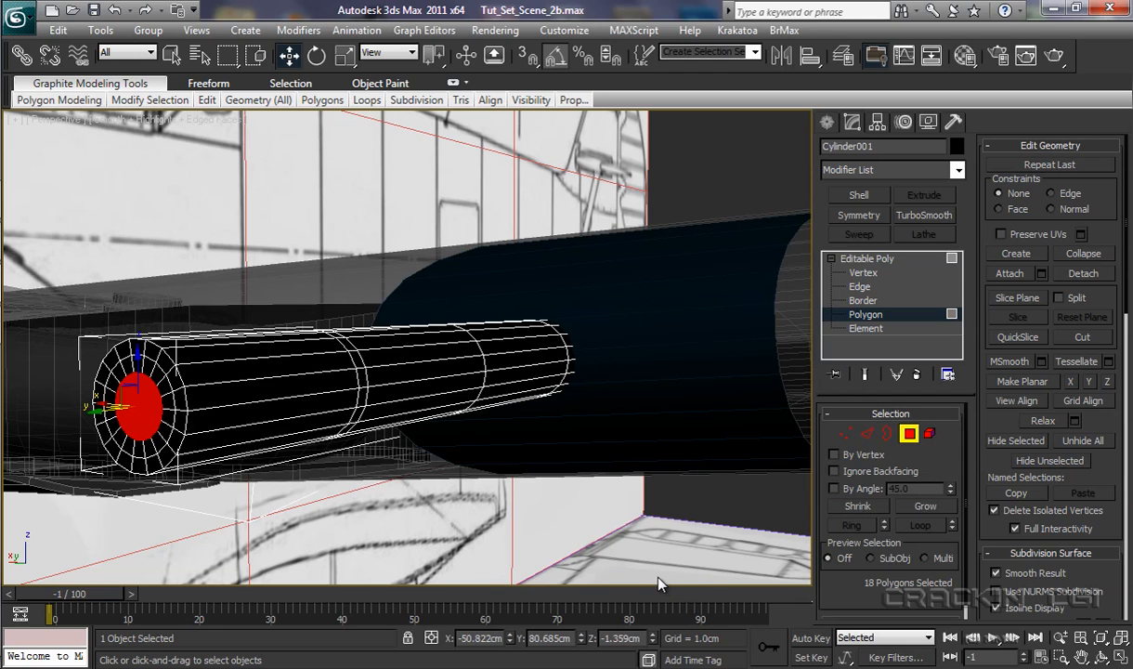
- Enable Ignore Backfacing and move the selected cap polygons about 1.2 cm back into the barrel to hollow the muzzle
left_click(839, 472)
left_click_drag(99, 412, 232, 458)
middle_click_drag(322, 501, 413, 437, "alt")
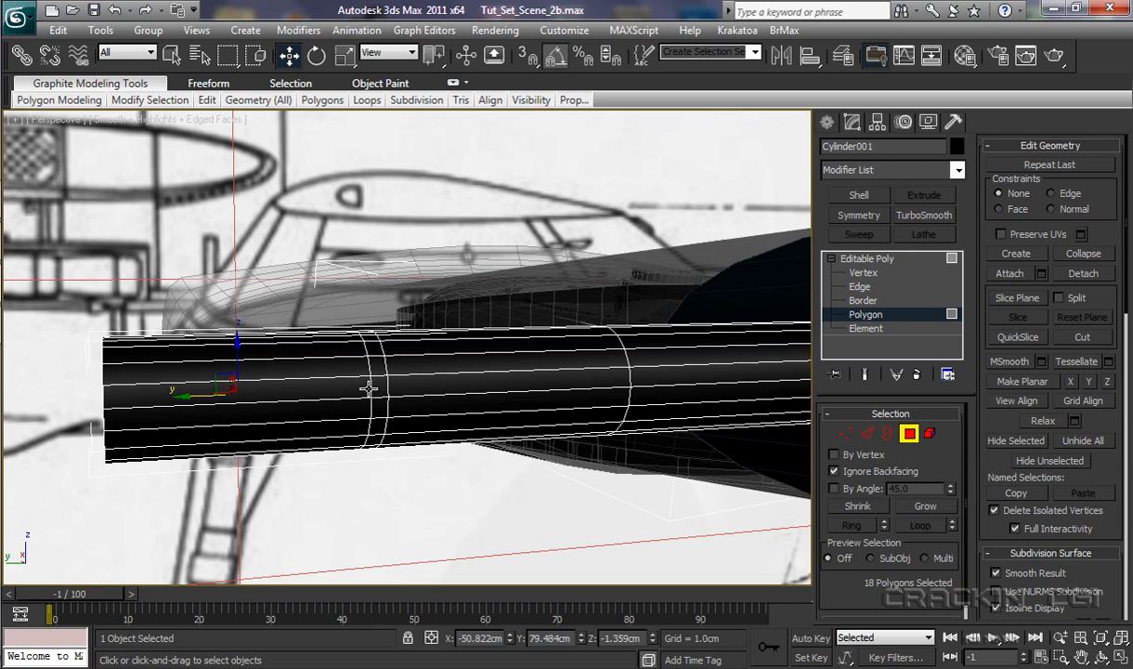
- Select the added edge loop around the barrel and scale it down uniformly so the front section tapers inward towards it
left_click(840, 286)
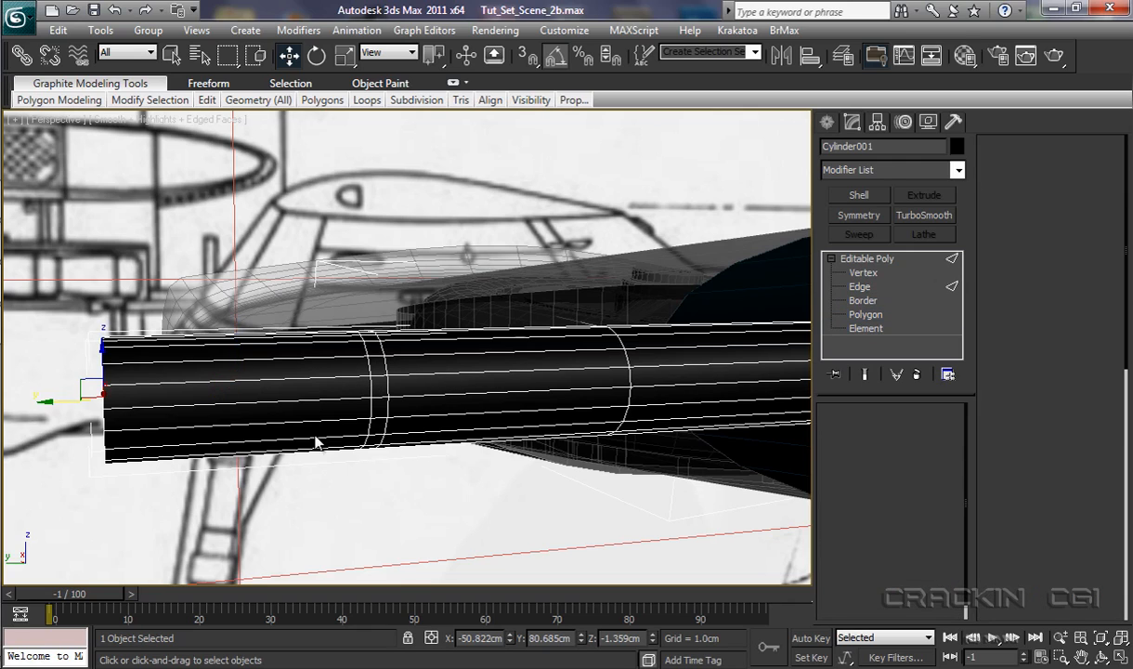
left_click(371, 386)
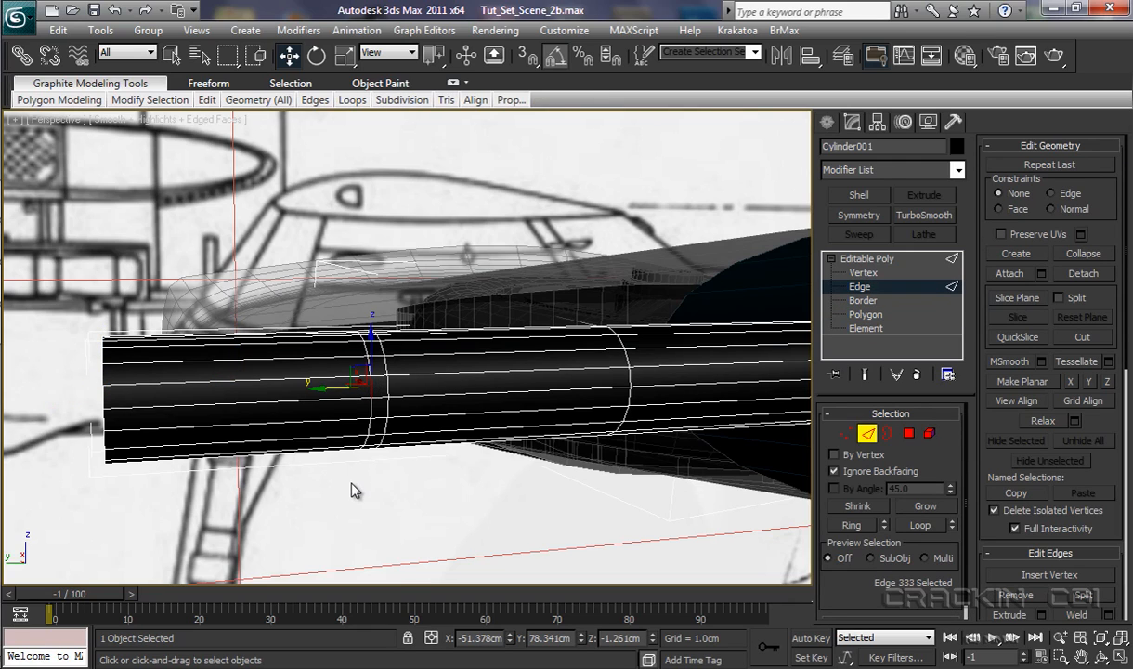
double_click(371, 412)
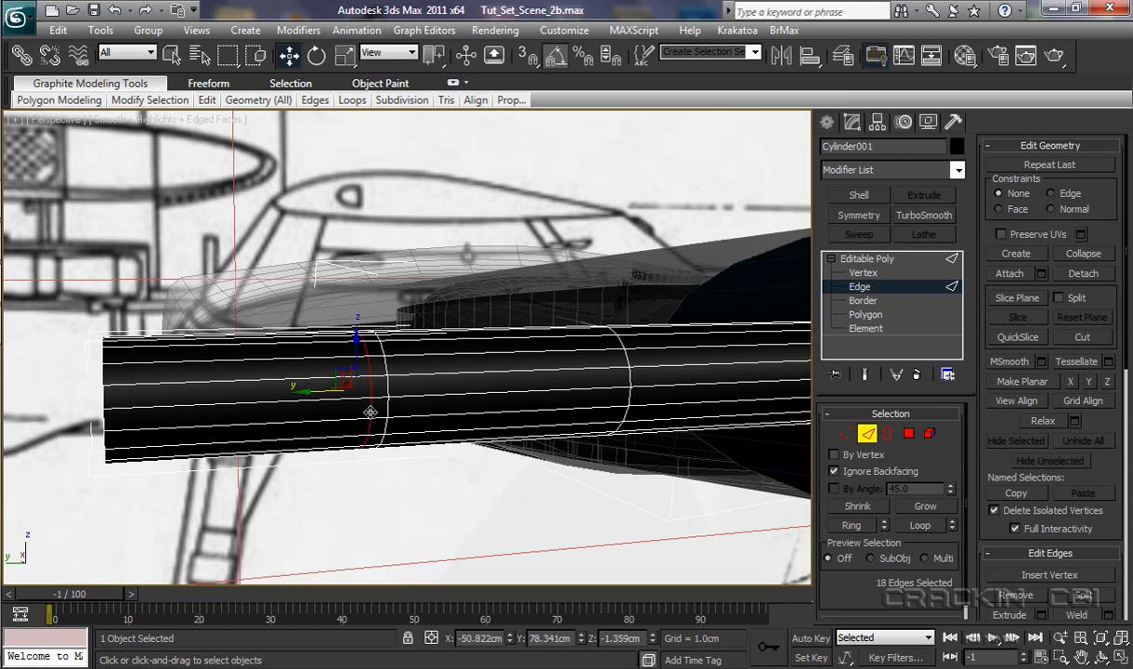
key("r")
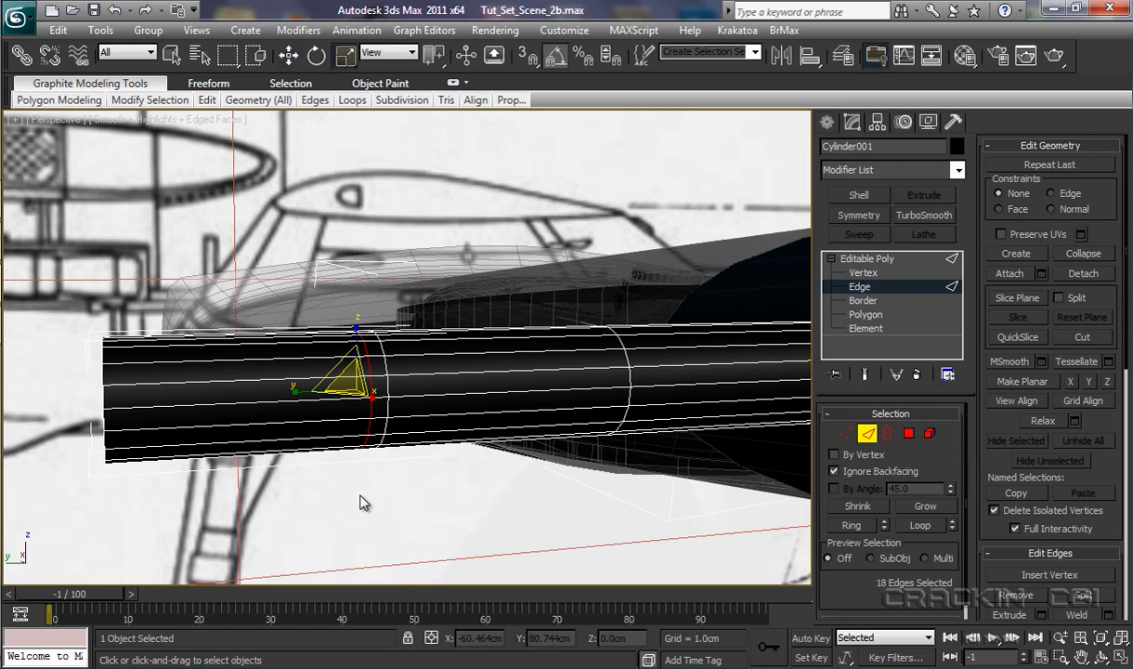
middle_click_drag(362, 502, 403, 482, "alt")
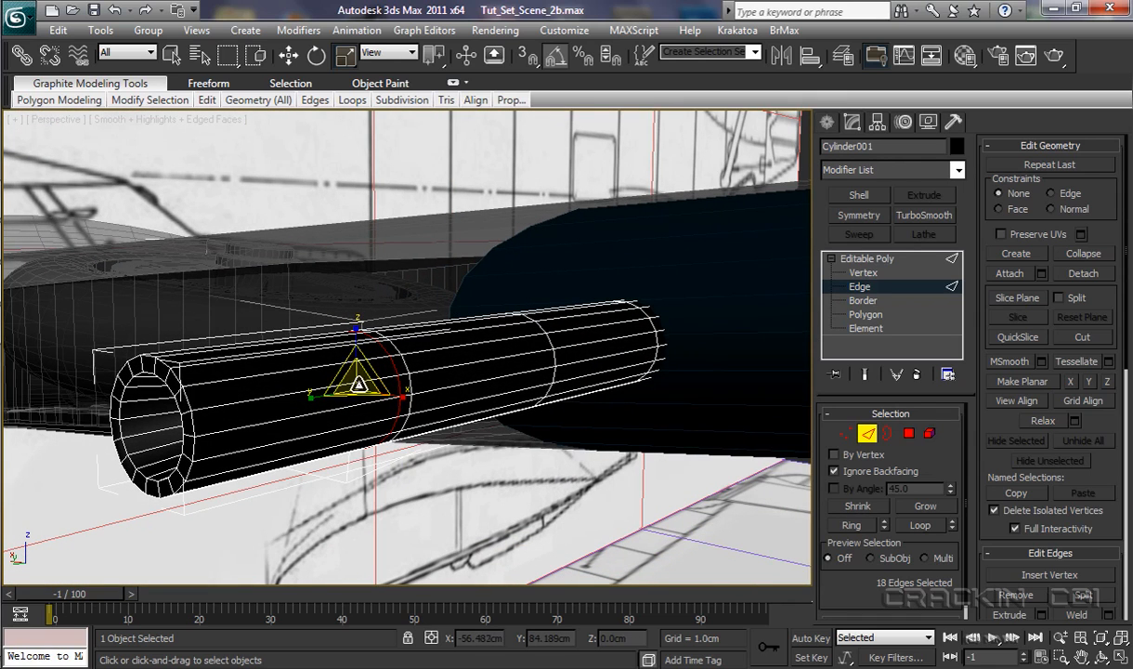
left_click_drag(358, 382, 330, 437)
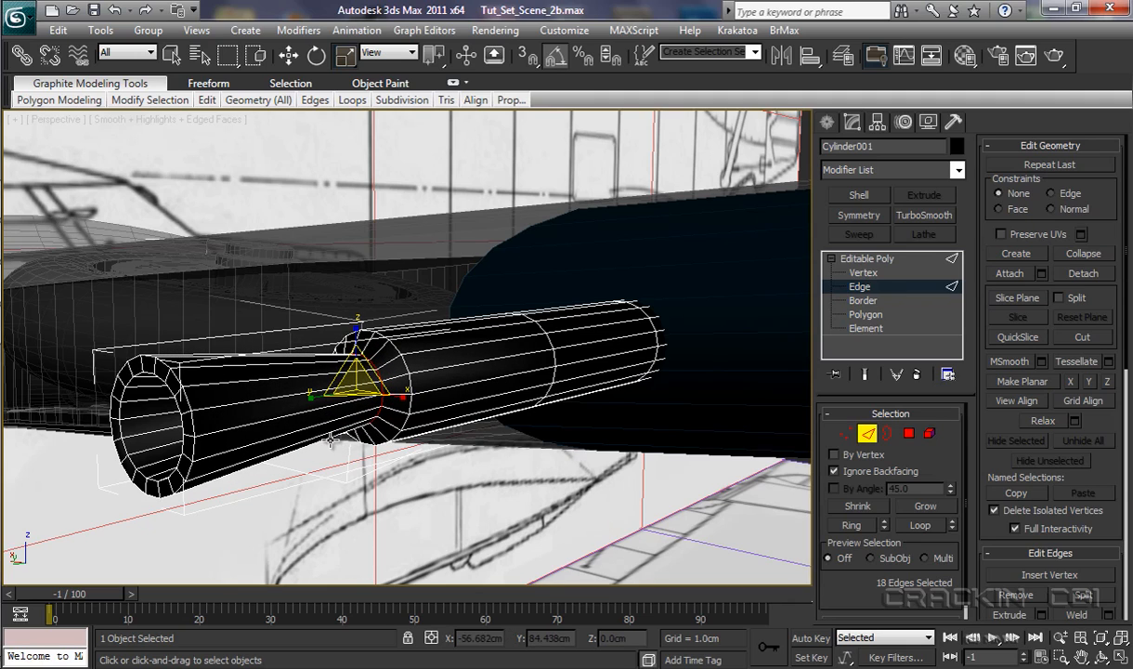
- Nudge the selected tapered edge loop slightly back along the barrel and switch to vertex editing
key("w")
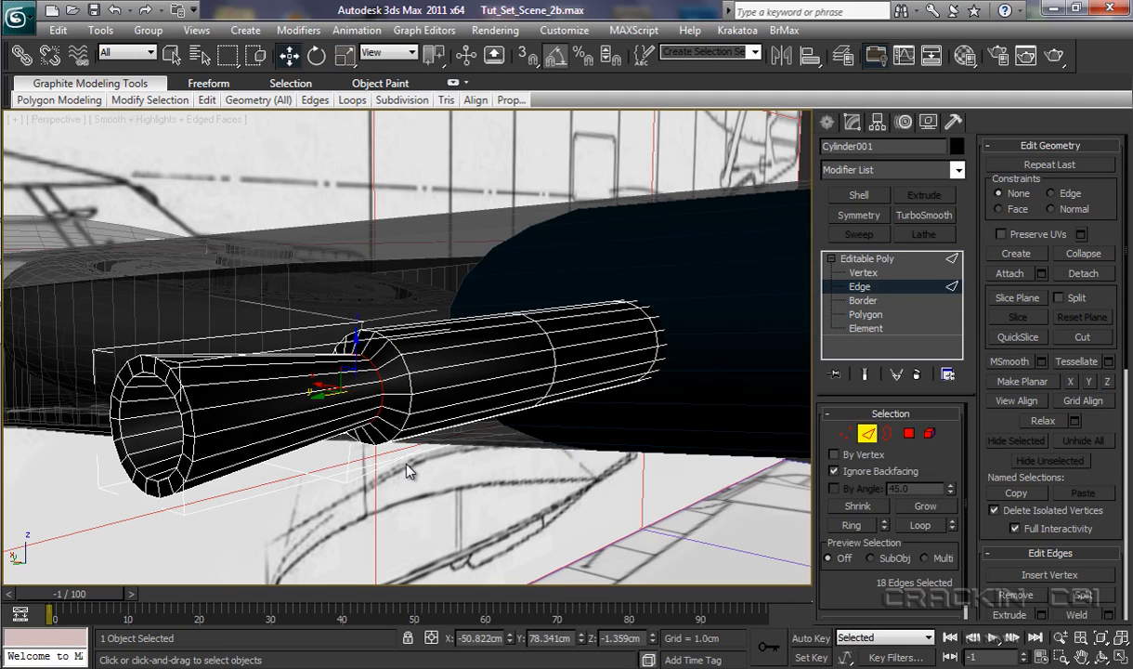
middle_click_drag(415, 471, 335, 432, "alt")
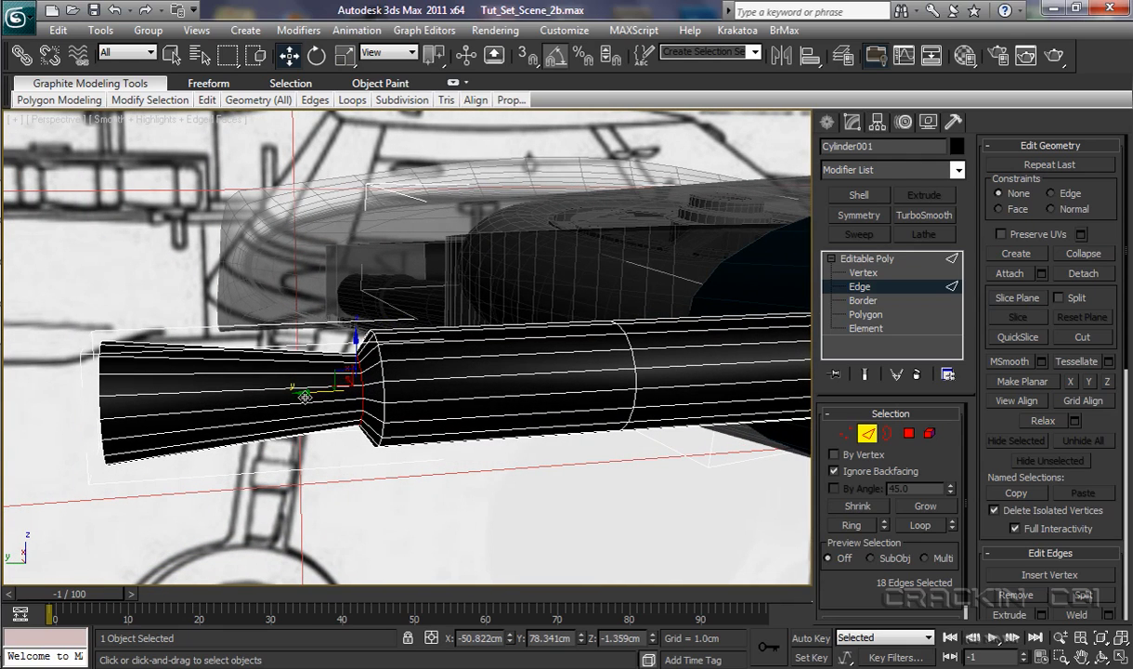
left_click_drag(305, 394, 306, 392)
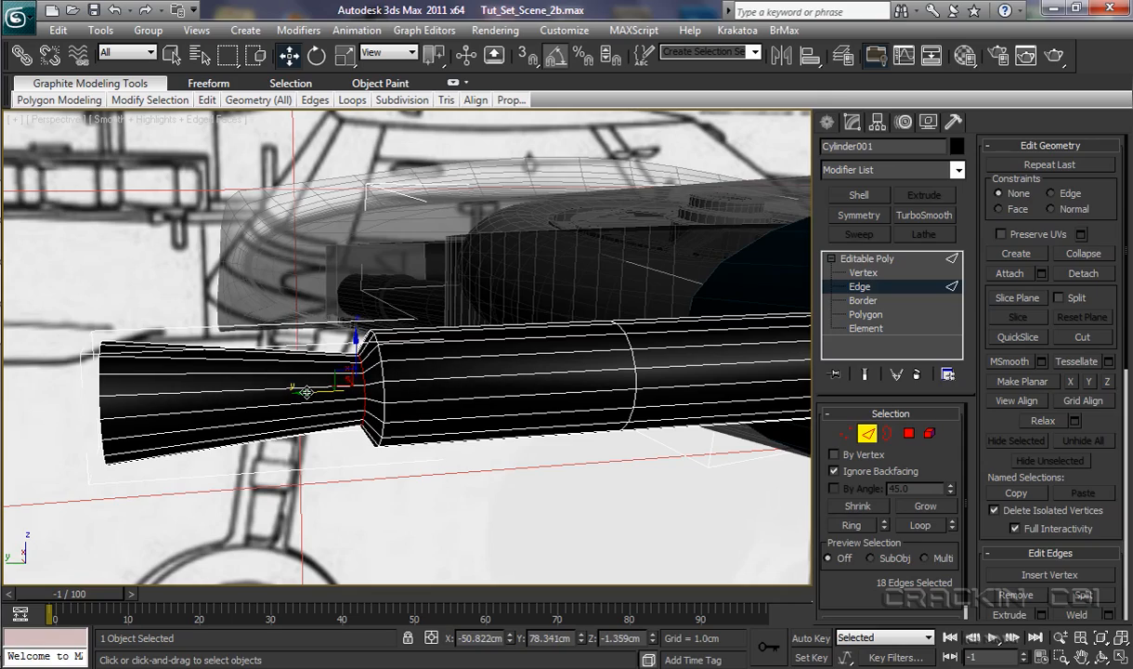
middle_click_drag(334, 435, 621, 434, "alt")
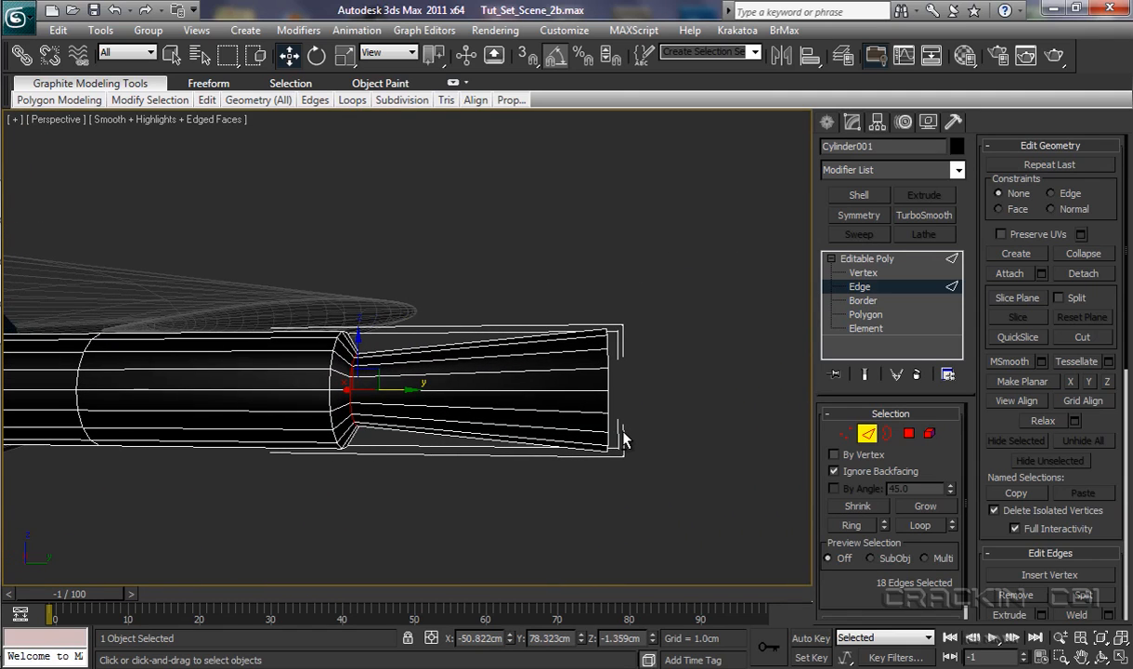
left_click(863, 272)
left_click_drag(674, 274, 578, 507)
mouse_move(660, 390)
left_mouse_down()
mouse_move(607, 385)
mouse_move(658, 400)
left_mouse_up()
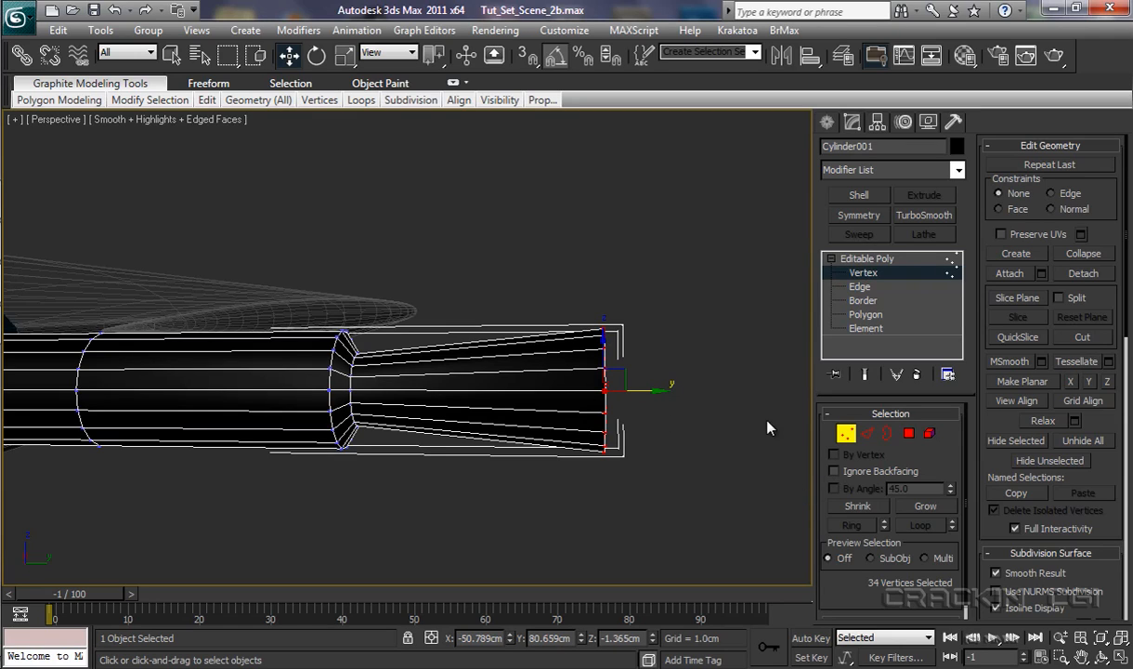
left_click(115, 11)
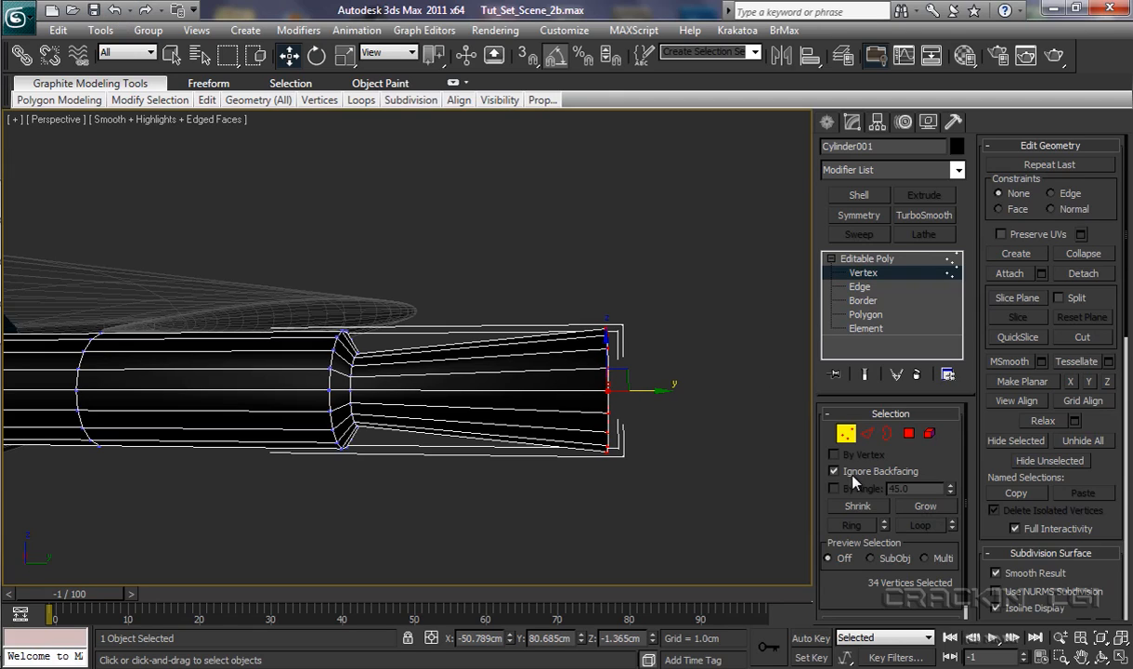
- Select all vertices at the muzzle end, including the hidden side, and move them back about 0.6 cm to shorten the flared tip
left_click_drag(695, 253, 583, 527)
left_click_drag(660, 388, 593, 393)
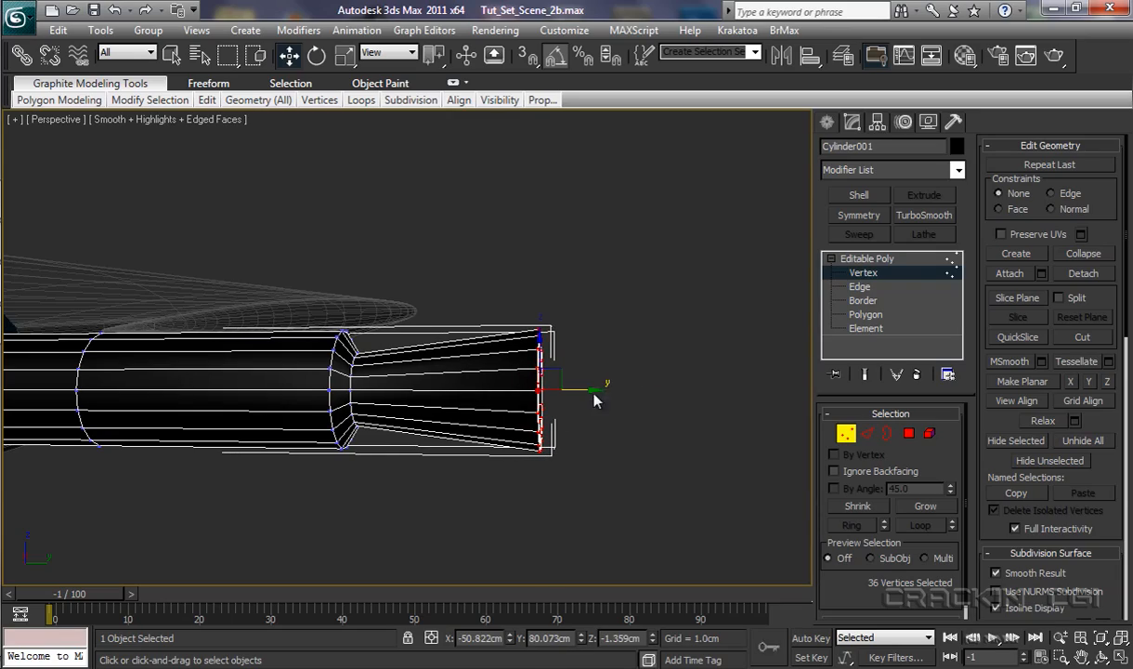
middle_click_drag(627, 505, 504, 507, "alt")
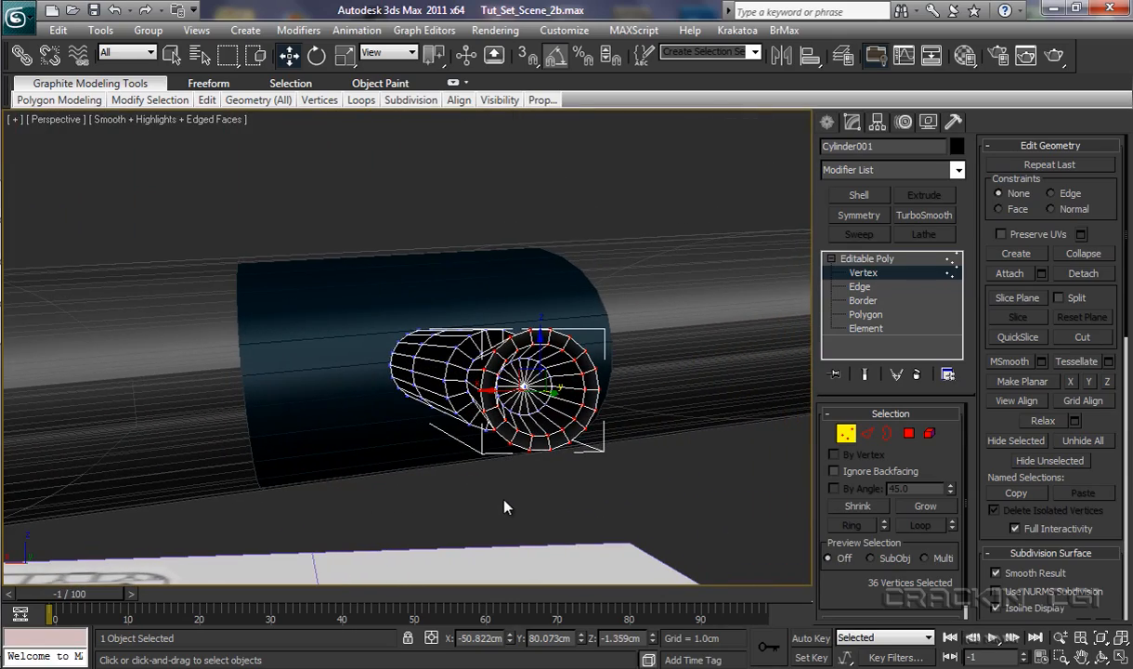
middle_click_drag(724, 465, 521, 445, "alt")
middle_click_drag(701, 508, 239, 454, "alt")
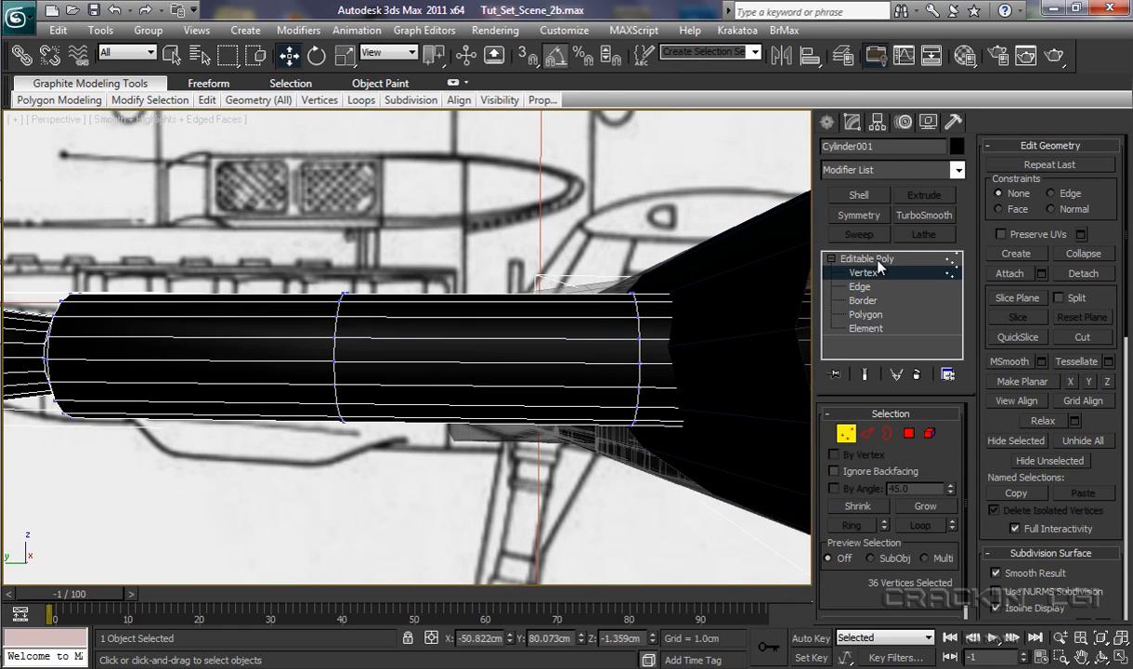
- Leave vertex editing and switch to polygon editing at the rear end of the barrel, with Ignore Backfacing enabled
left_click(841, 257)
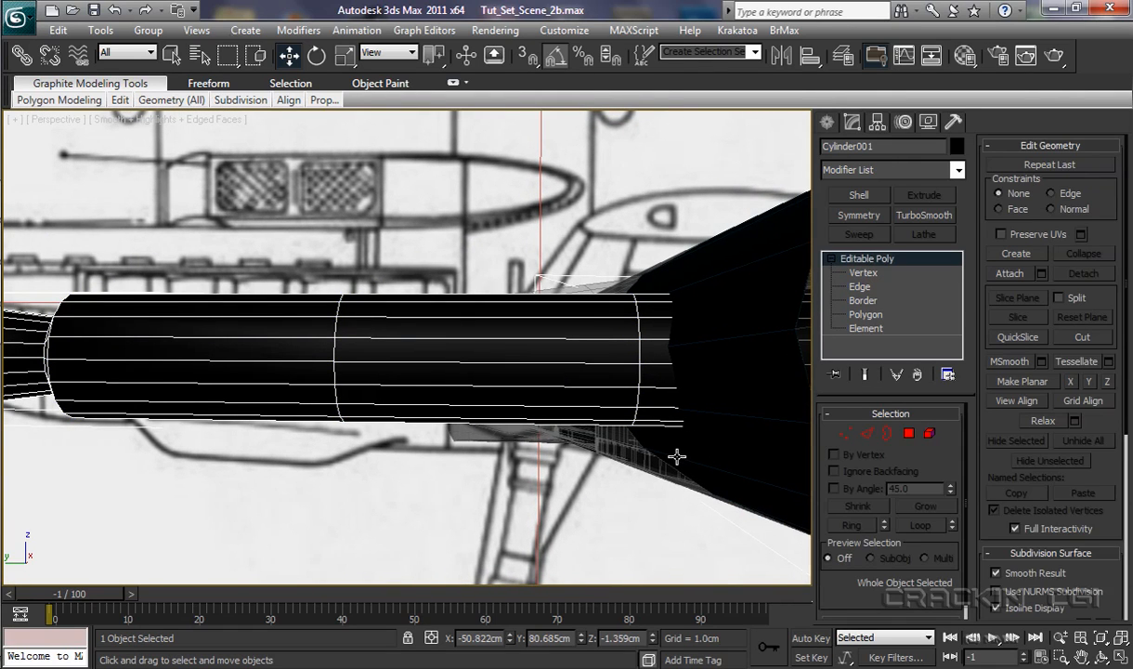
middle_click_drag(675, 456, 683, 510, "ctrl+alt")
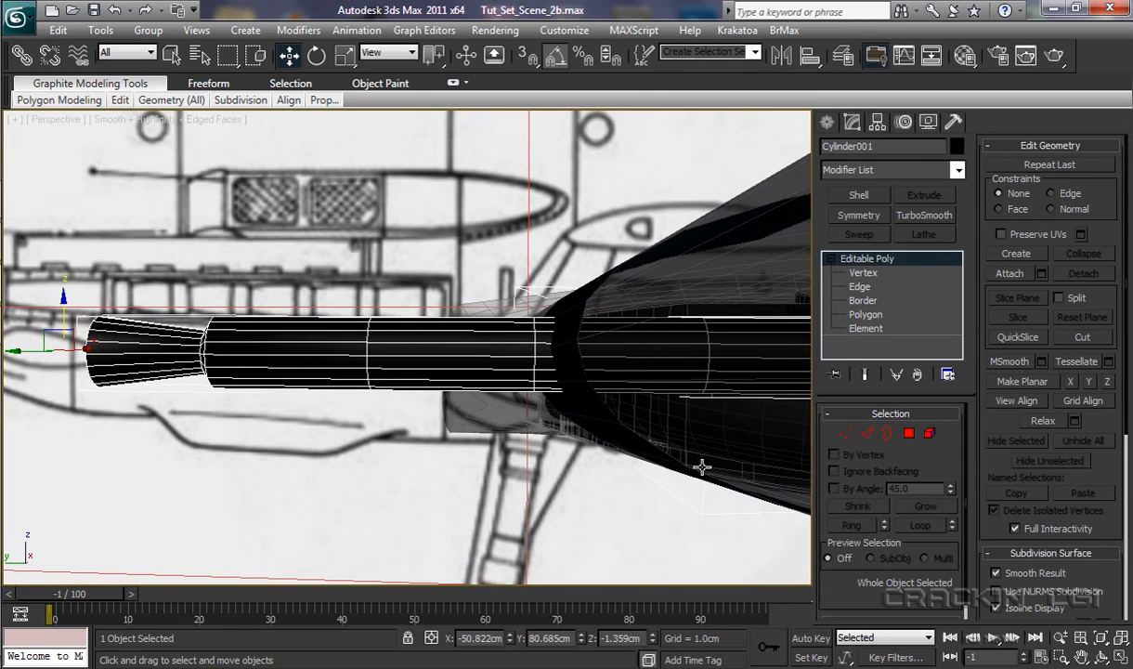
middle_click_drag(688, 432, 588, 452, "alt")
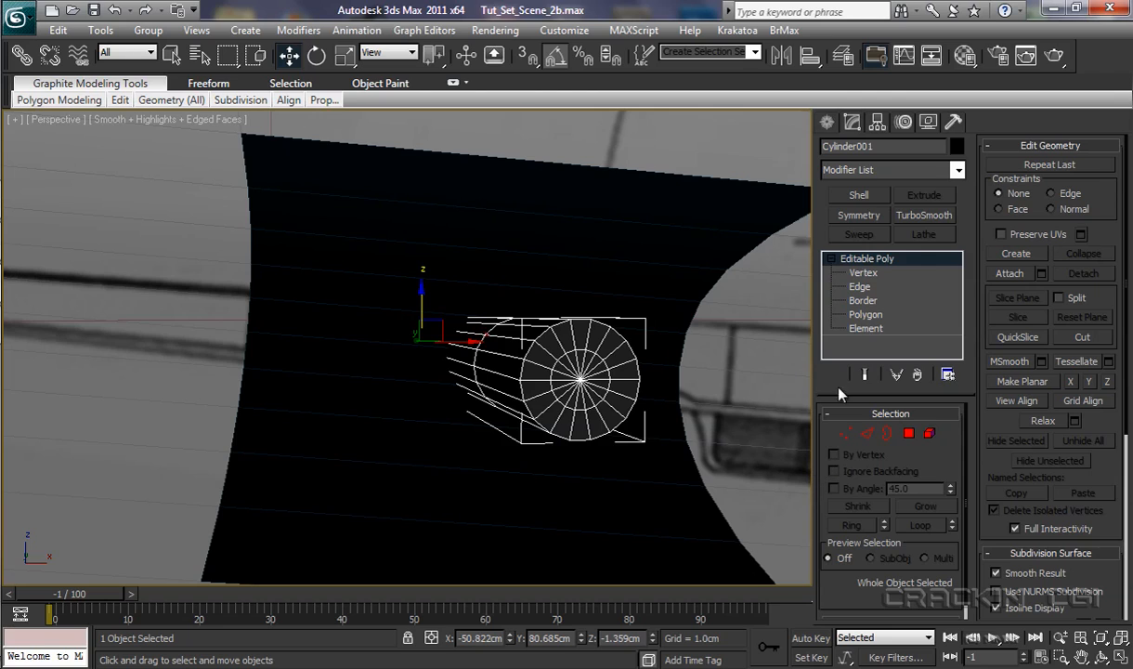
left_click(866, 316)
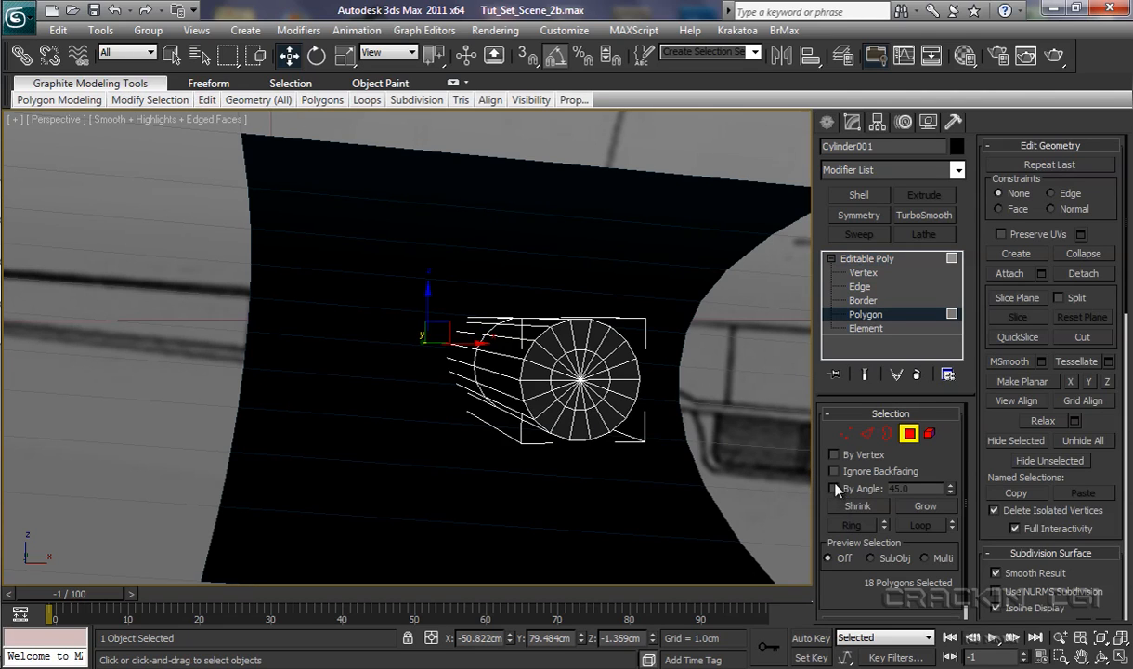
left_click(560, 364)
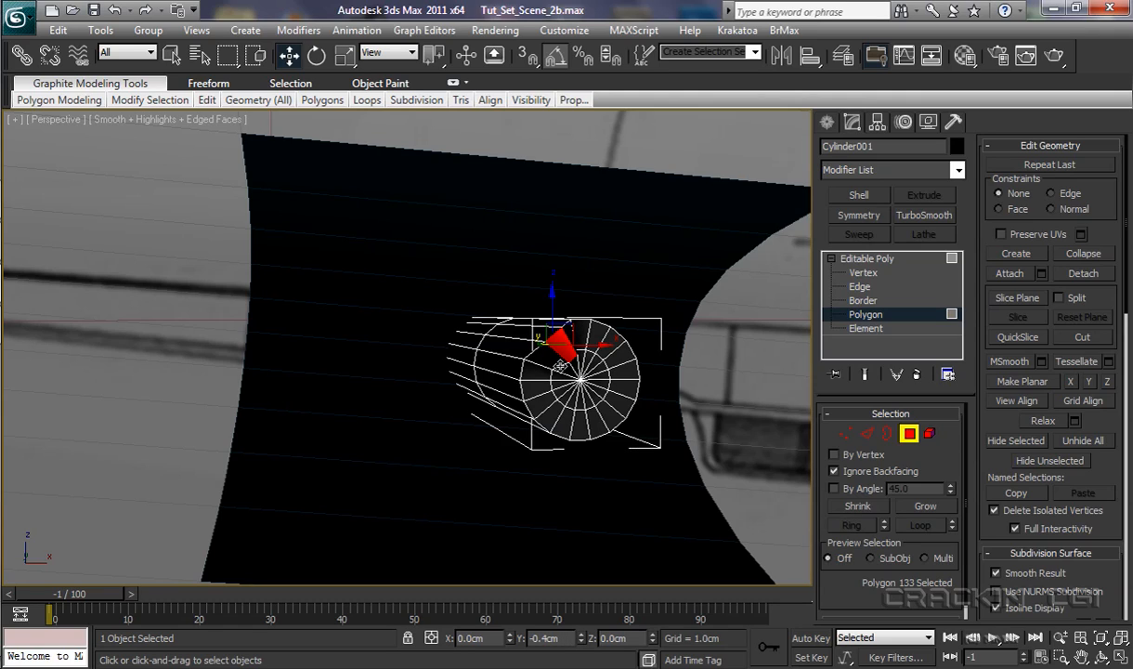
left_click_drag(560, 365, 602, 372)
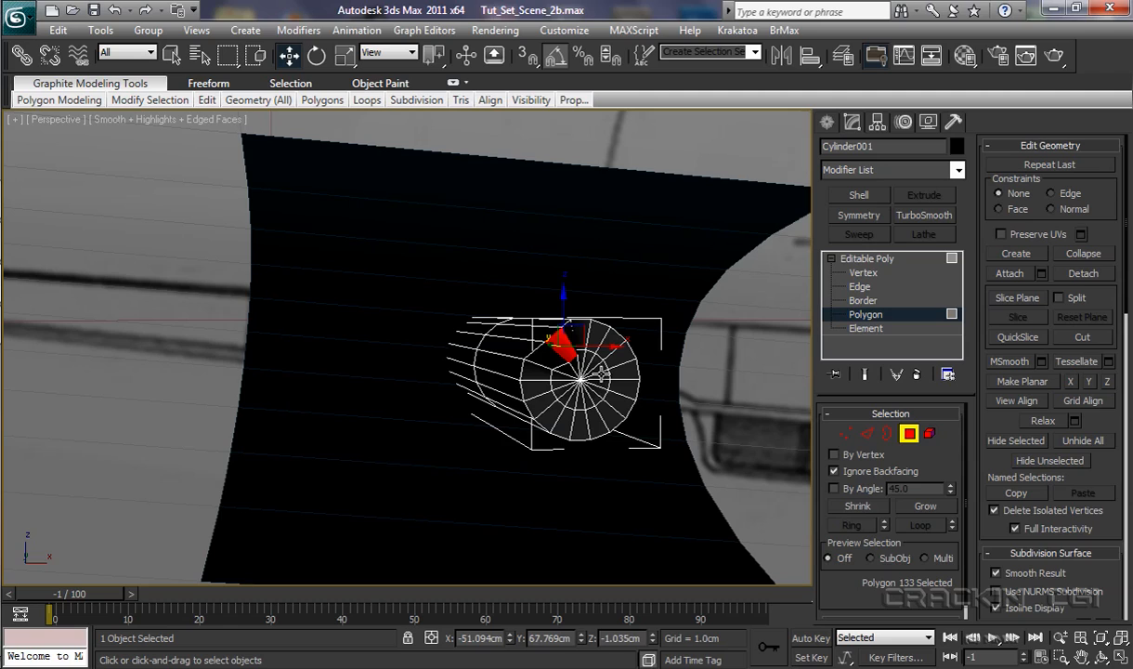
left_click(114, 10)
- Select all polygons of the barrel's rear cap with Select Object and delete them
left_click(149, 100)
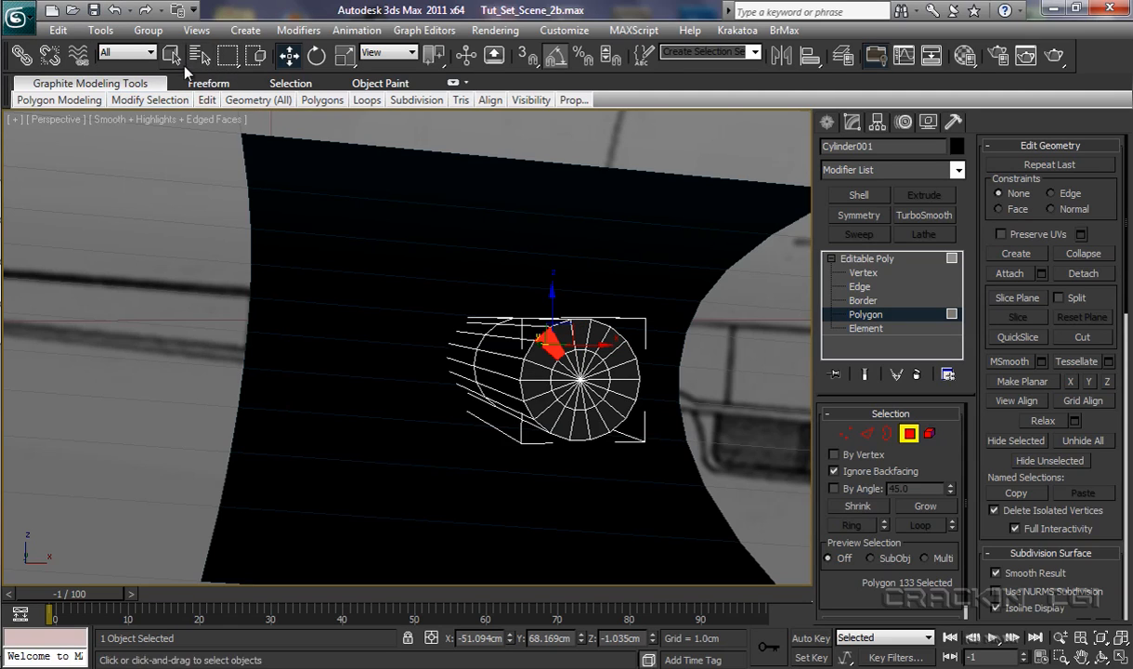
left_click(169, 55)
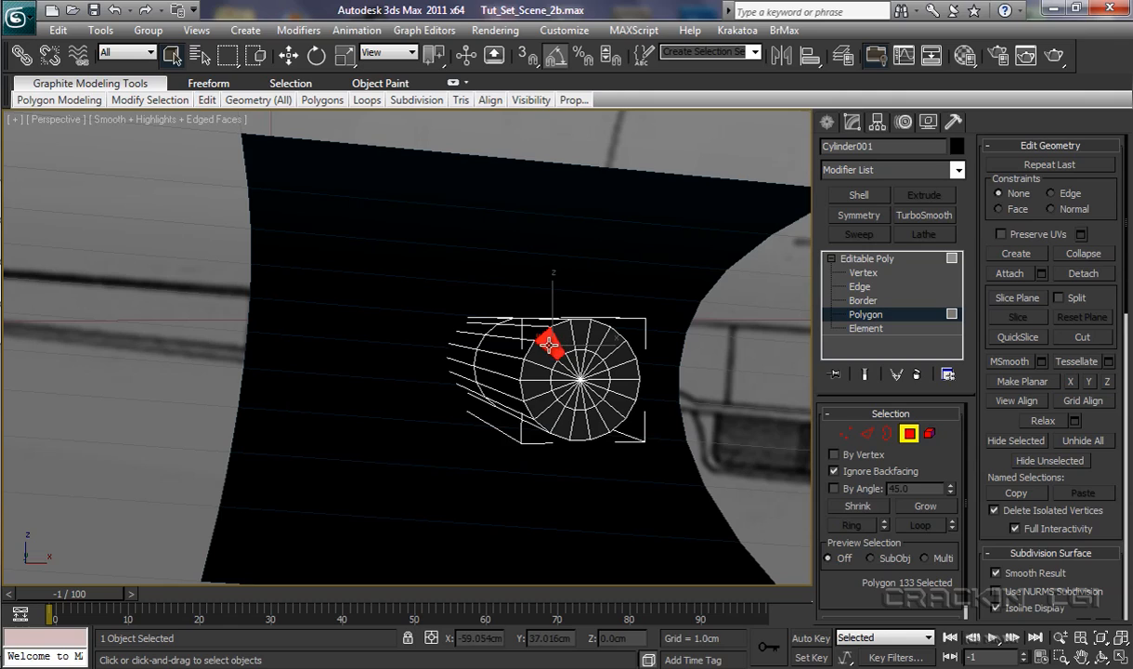
left_click_drag(550, 345, 599, 413)
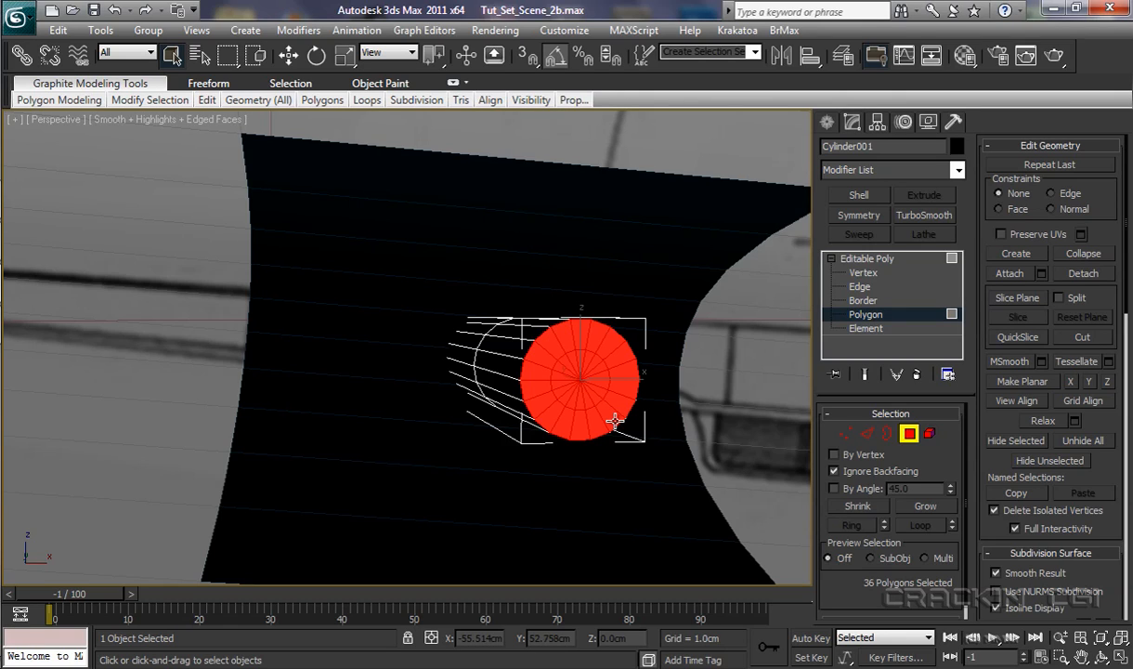
left_click(609, 429)
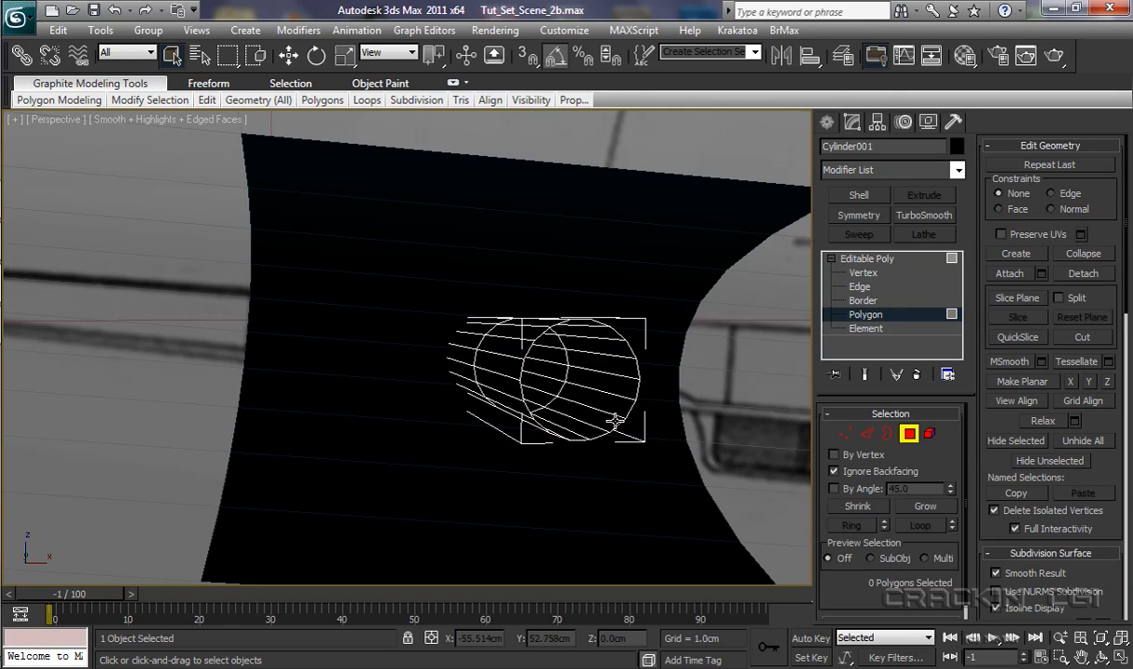
- Select the open edge loop at the barrel's rear end and extrude it outward by uniform scaling to form a narrow flange
left_click(859, 286)
left_click(527, 325)
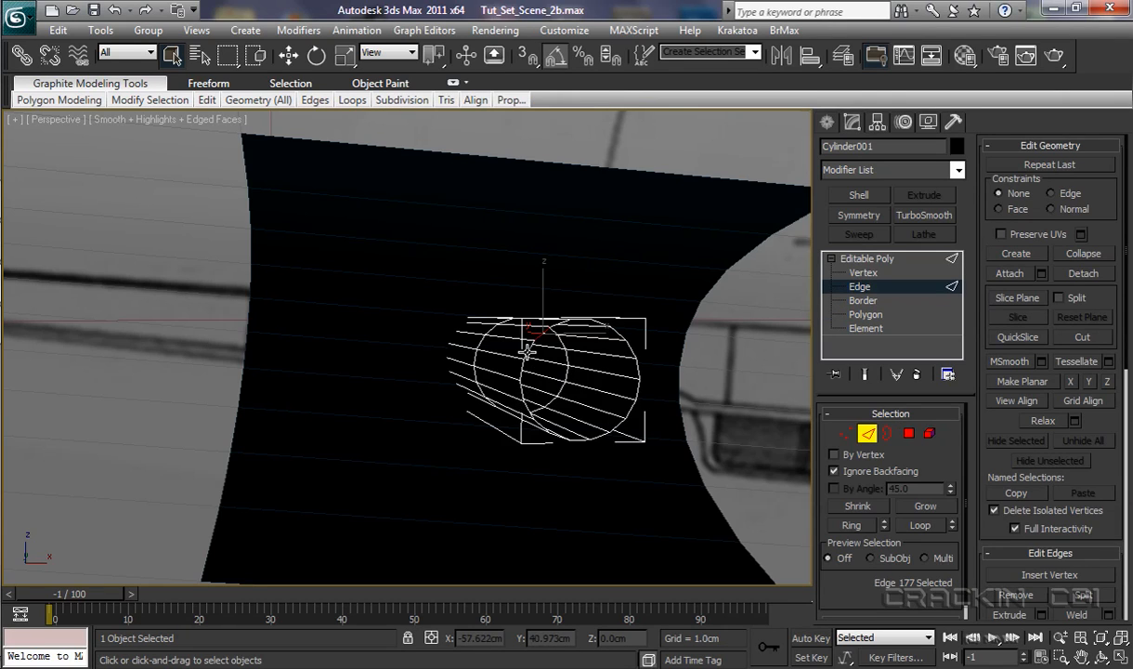
double_click(527, 349)
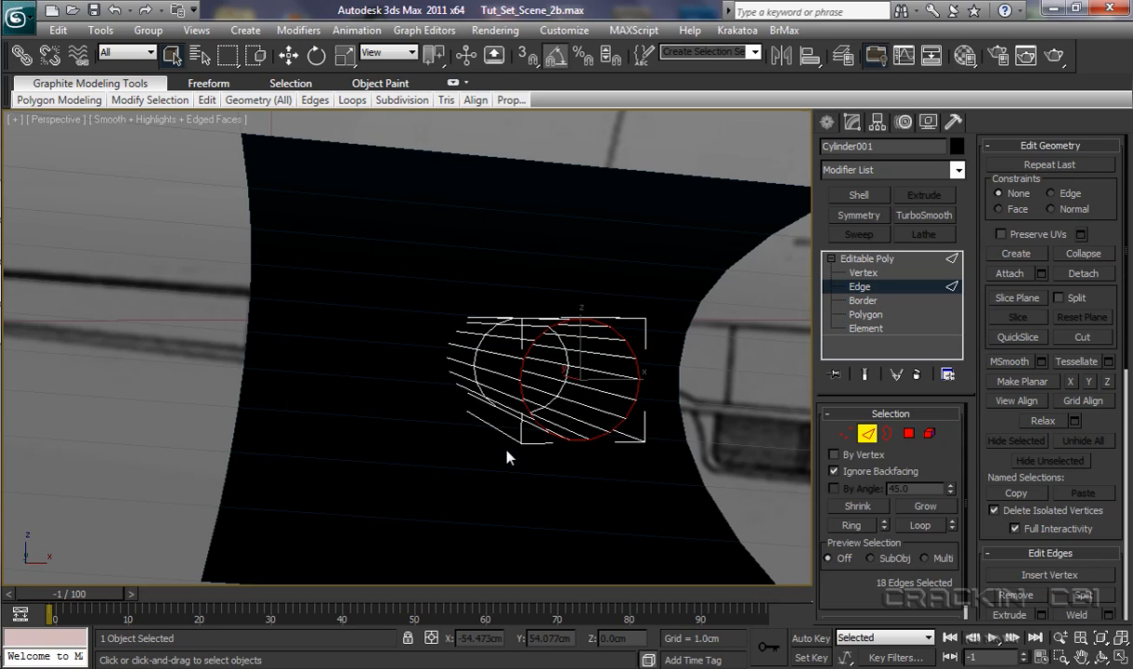
key("r")
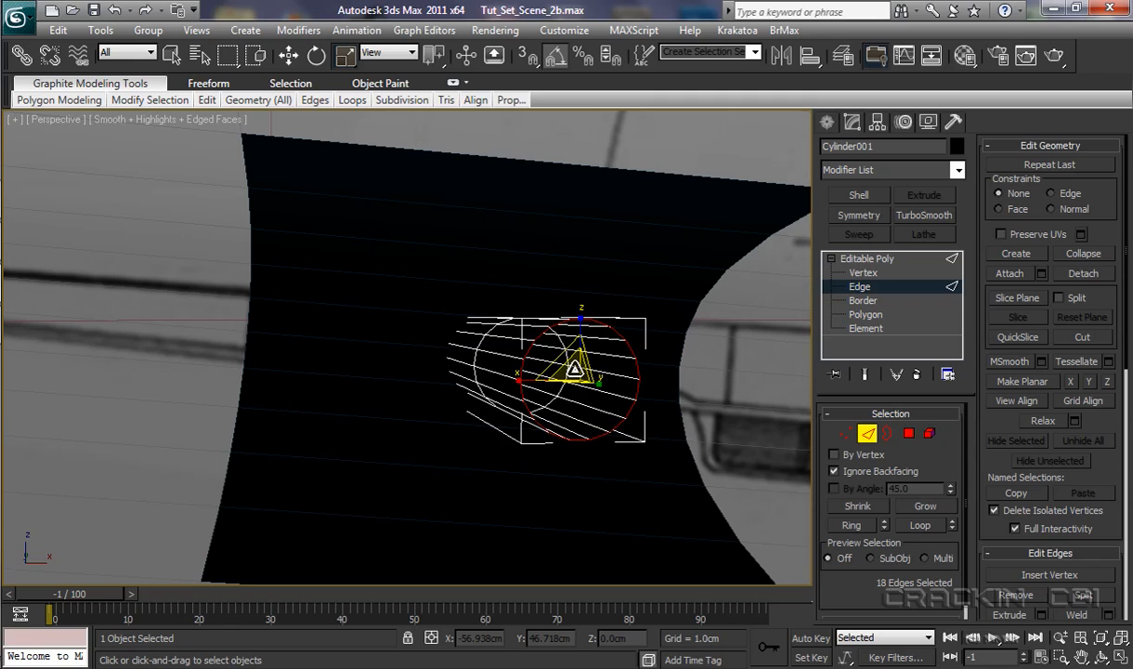
left_click_drag(575, 369, 576, 342)
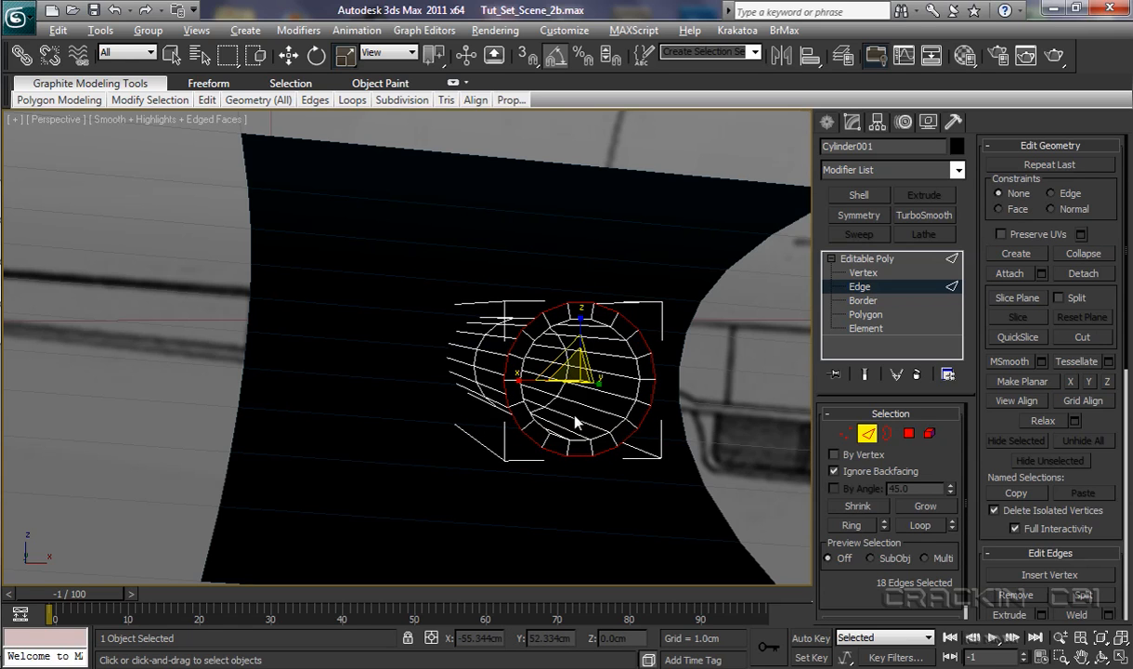
- Extrude the flange's outer edge loop about 5.1 cm forward along the barrel to form a surrounding sleeve
middle_click_drag(576, 421, 704, 430, "alt")
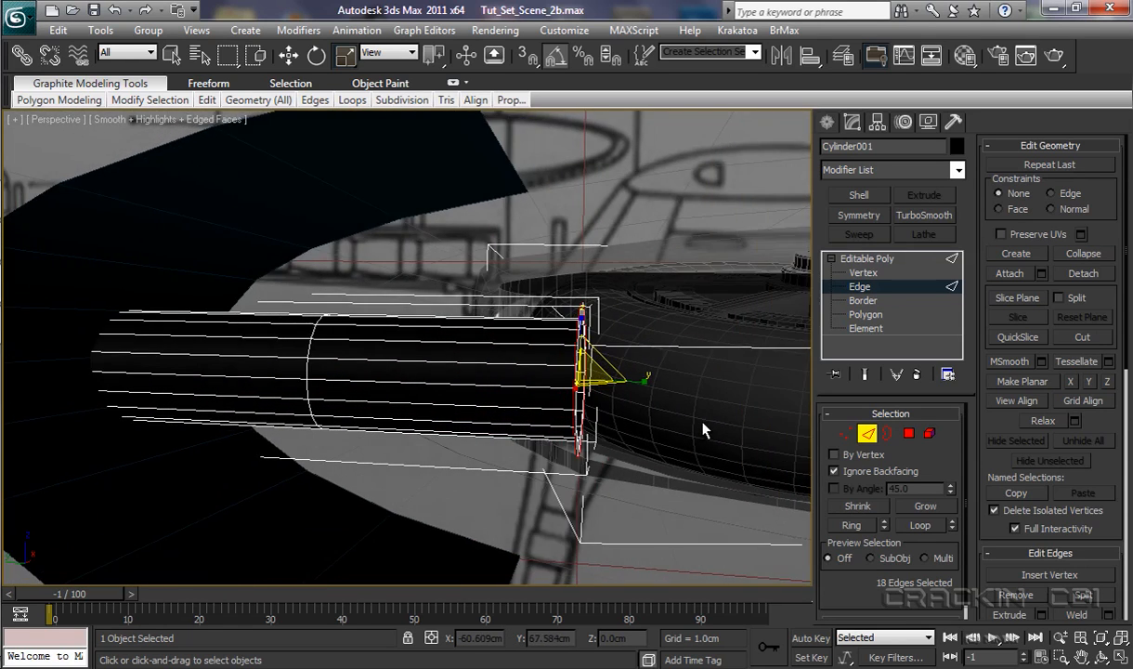
key("w")
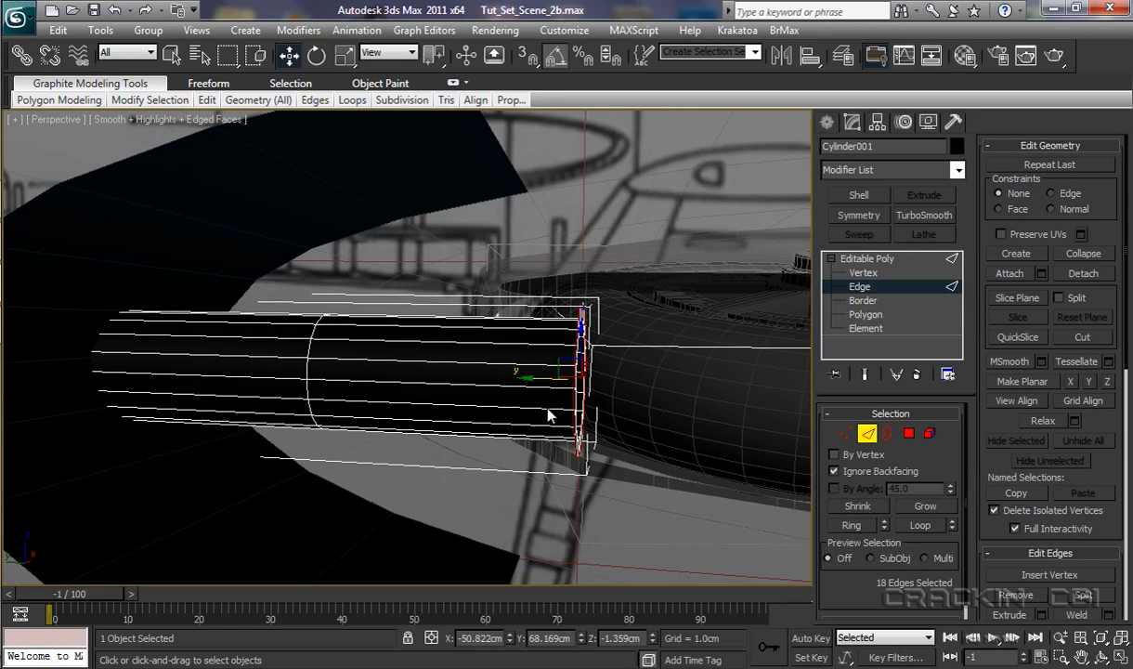
left_click_drag(529, 379, 42, 368, "shift")
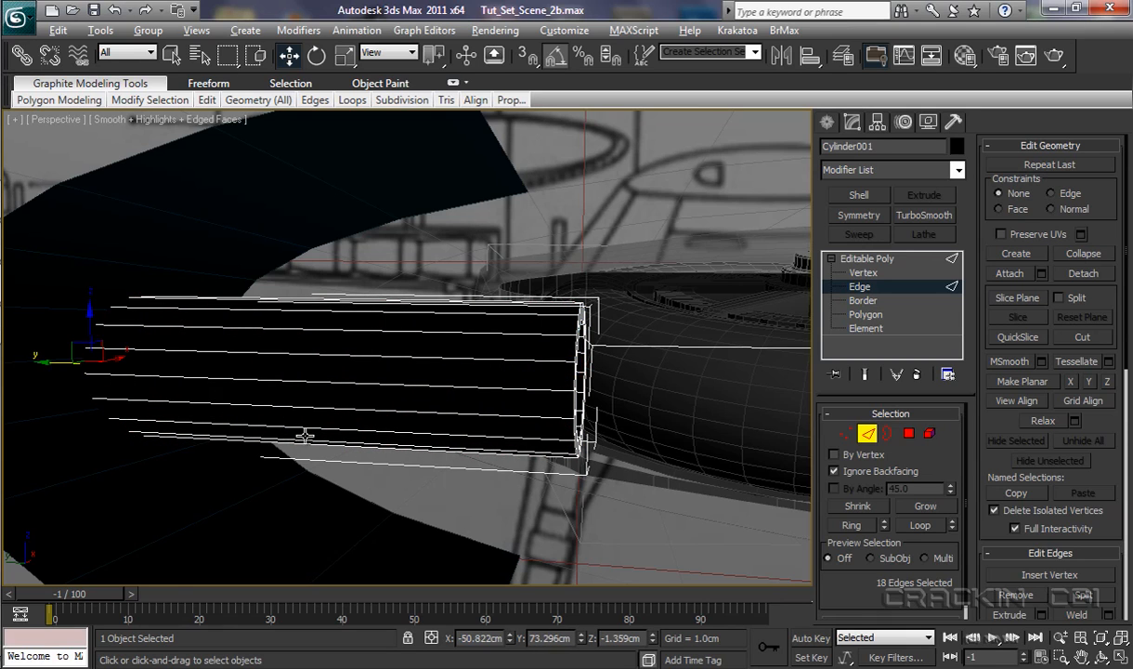
middle_click_drag(304, 434, 462, 431, "alt")
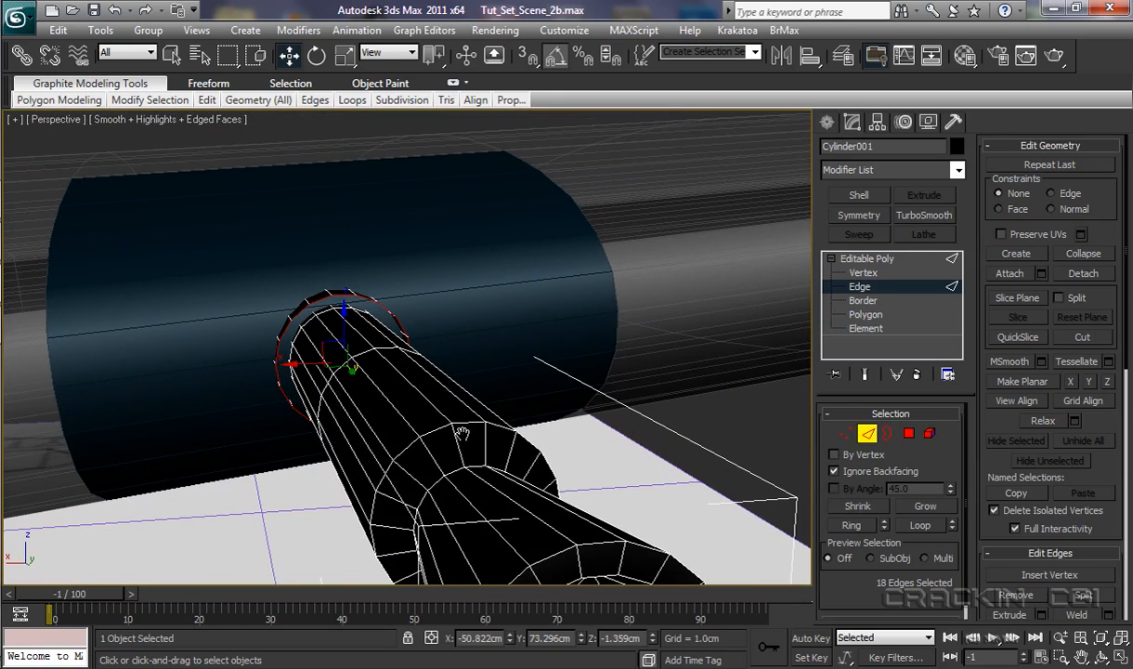
- Scale the sleeve's front edge loop up uniformly to widen it around the barrel, and leave edge editing
left_click(343, 59)
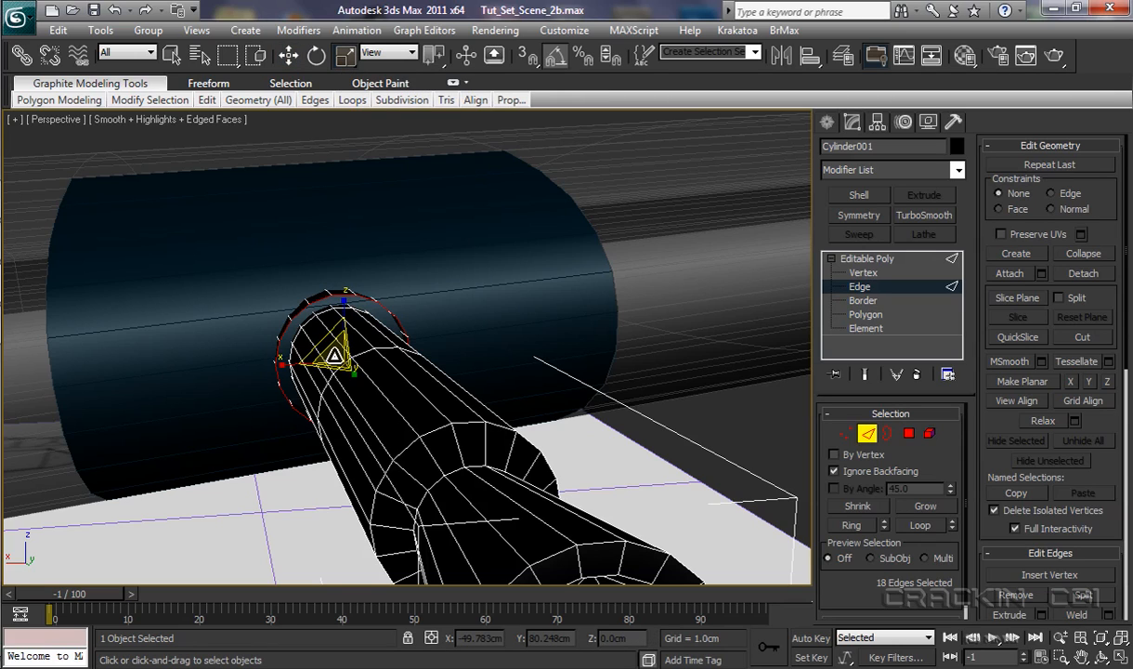
left_click_drag(333, 354, 420, 318)
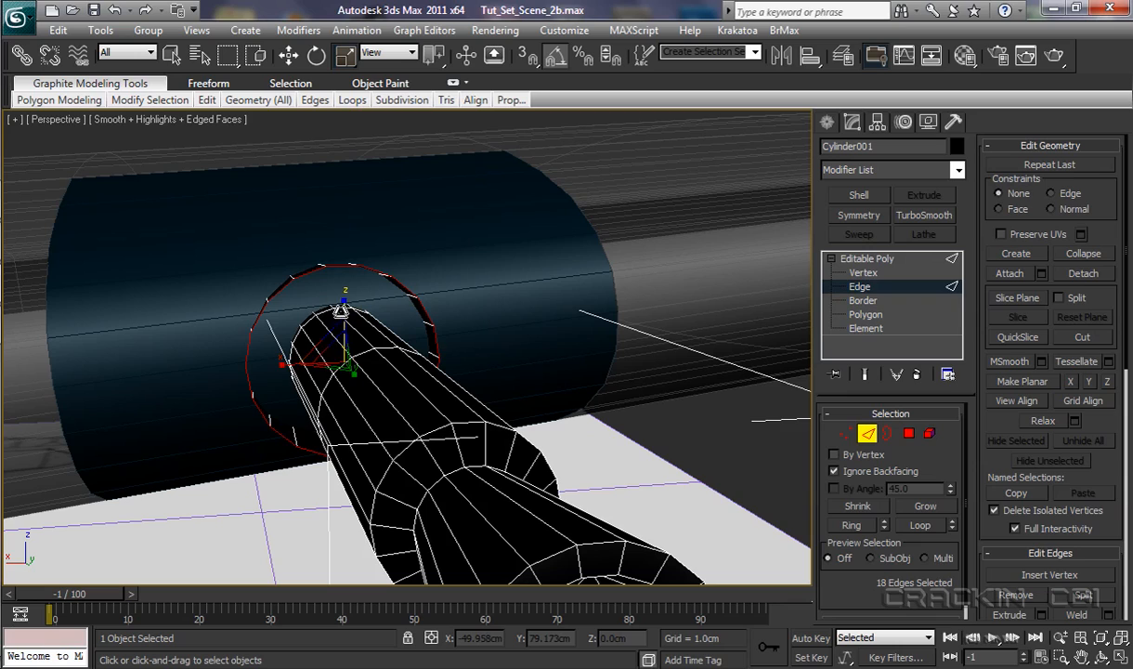
middle_click_drag(406, 312, 278, 290, "alt")
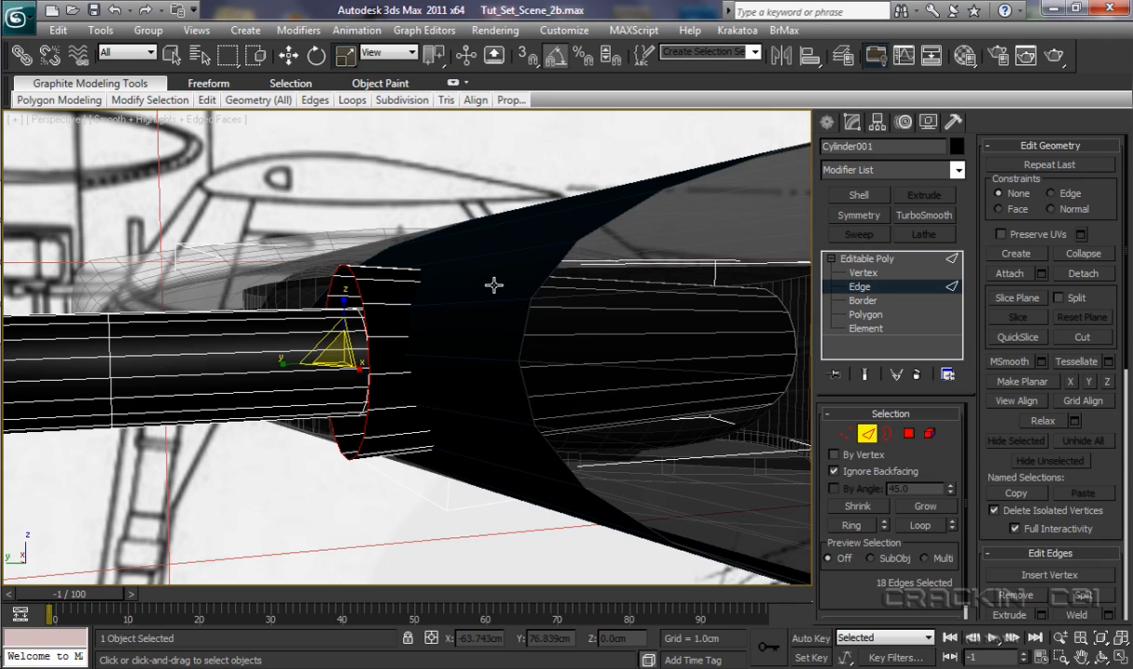
middle_click_drag(463, 341, 568, 338, "alt")
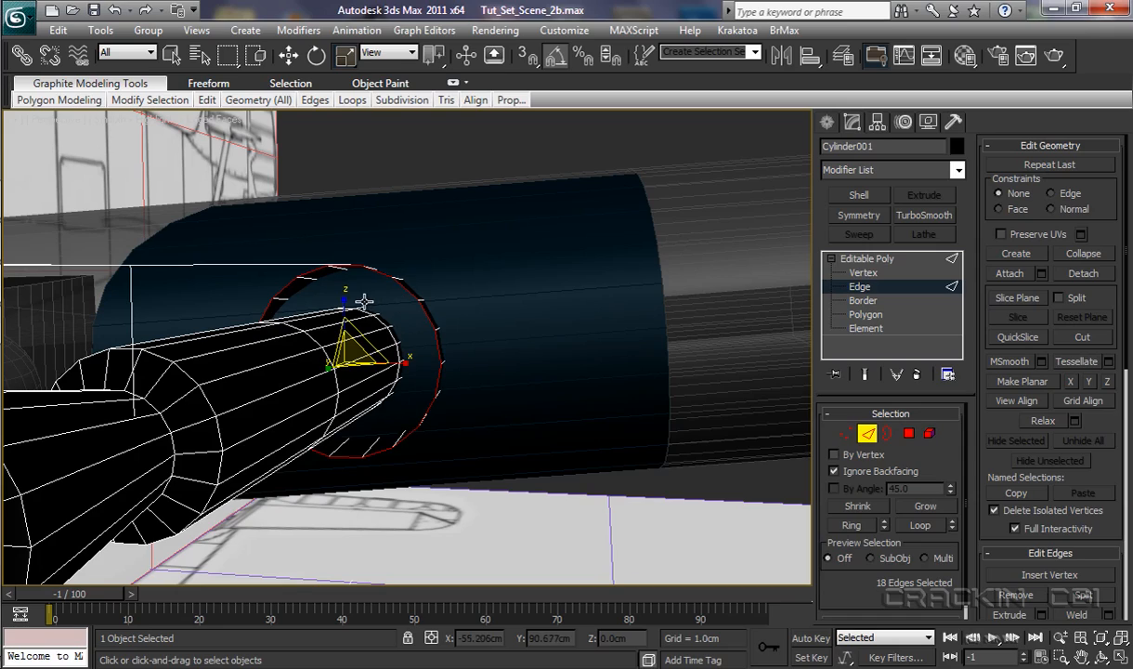
middle_click_drag(420, 365, 501, 368, "alt")
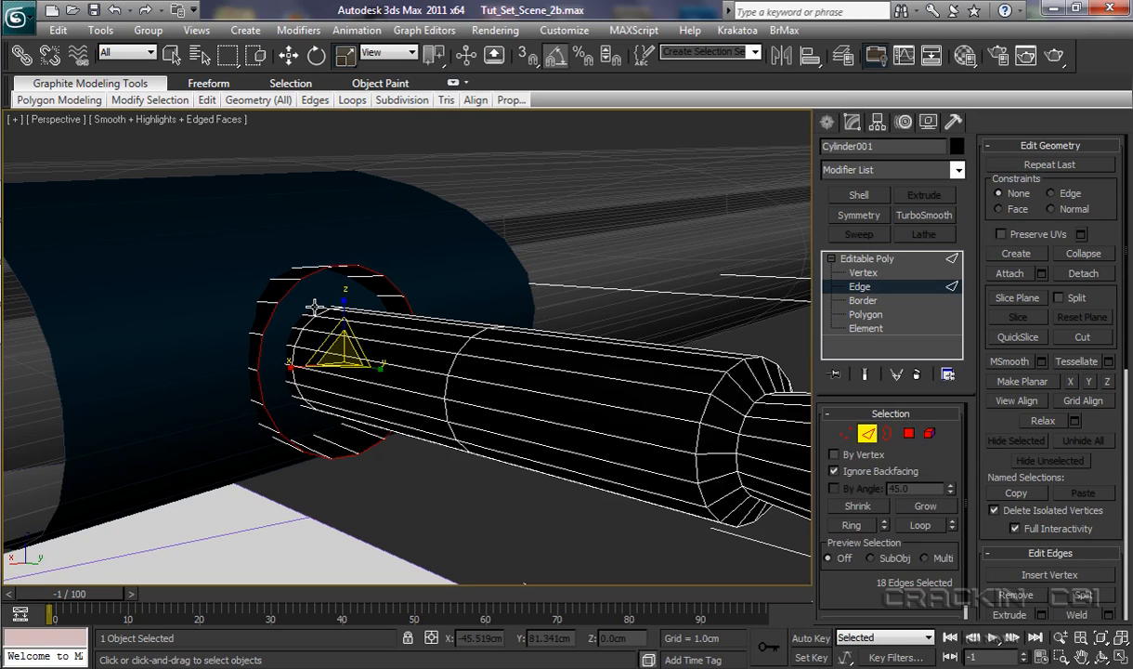
middle_click_drag(315, 308, 260, 321, "alt")
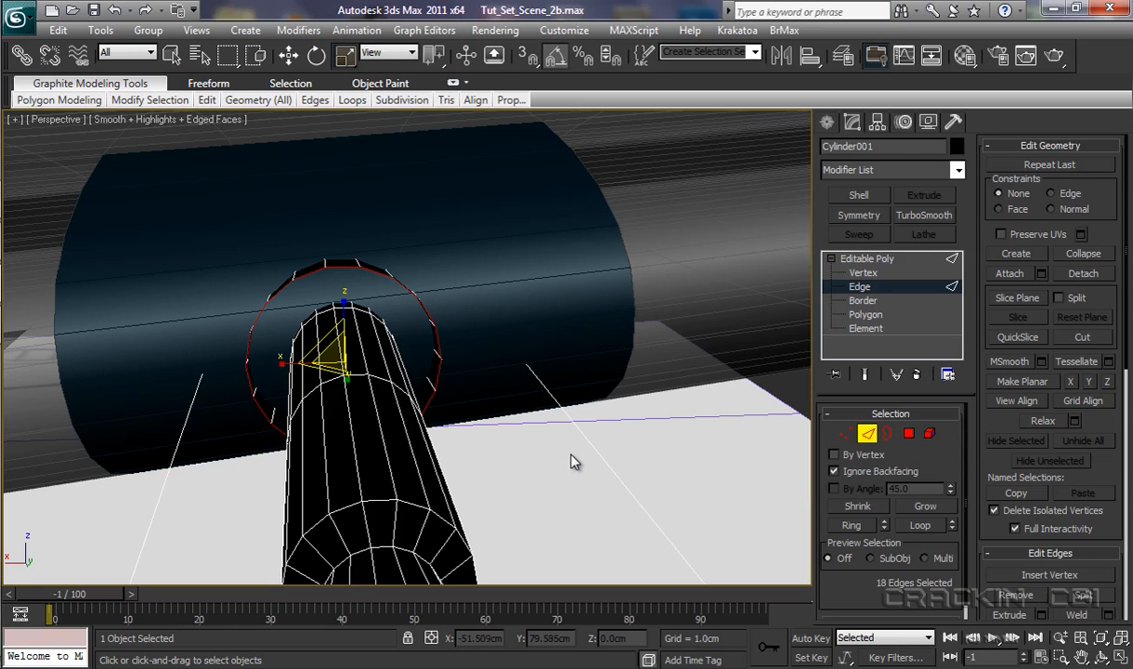
left_click(494, 352)
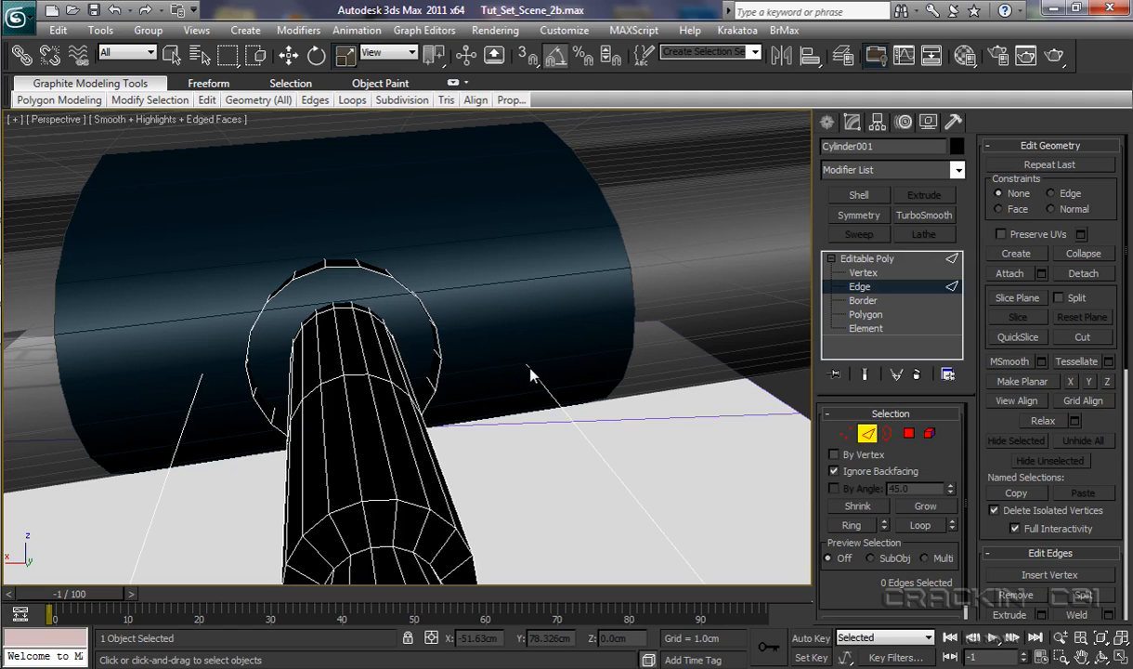
left_click(873, 265)
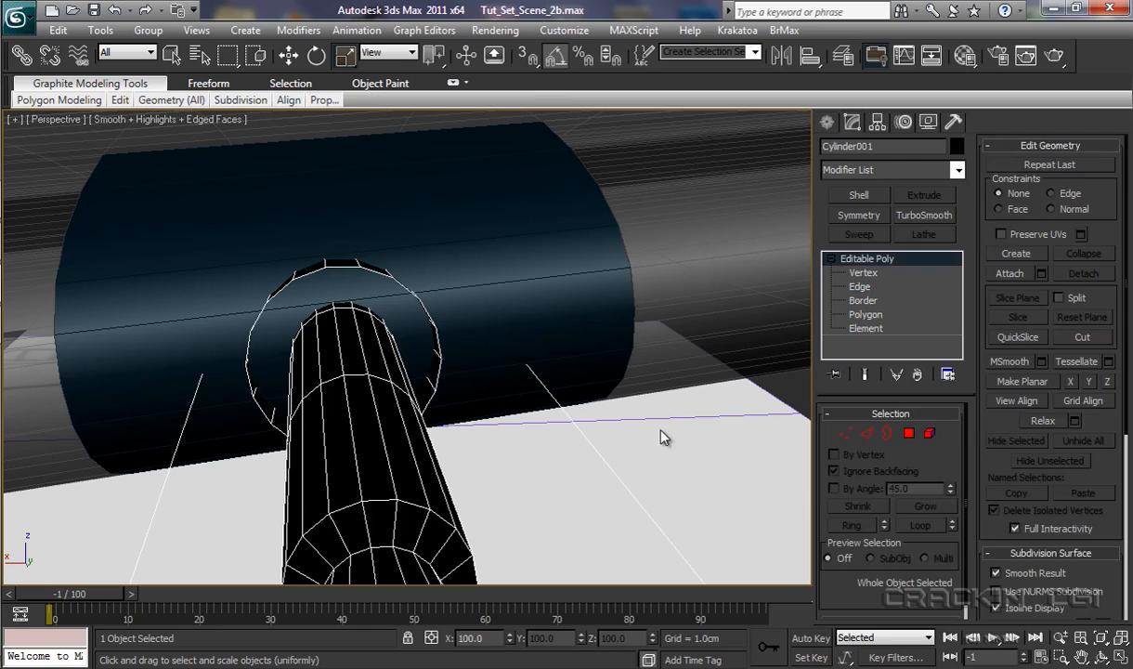
- Add a series of closely spaced vertical edge loops to M_Gun_L with Swift Loop where the barrel sleeve crosses it
left_click(613, 399)
left_click(537, 322)
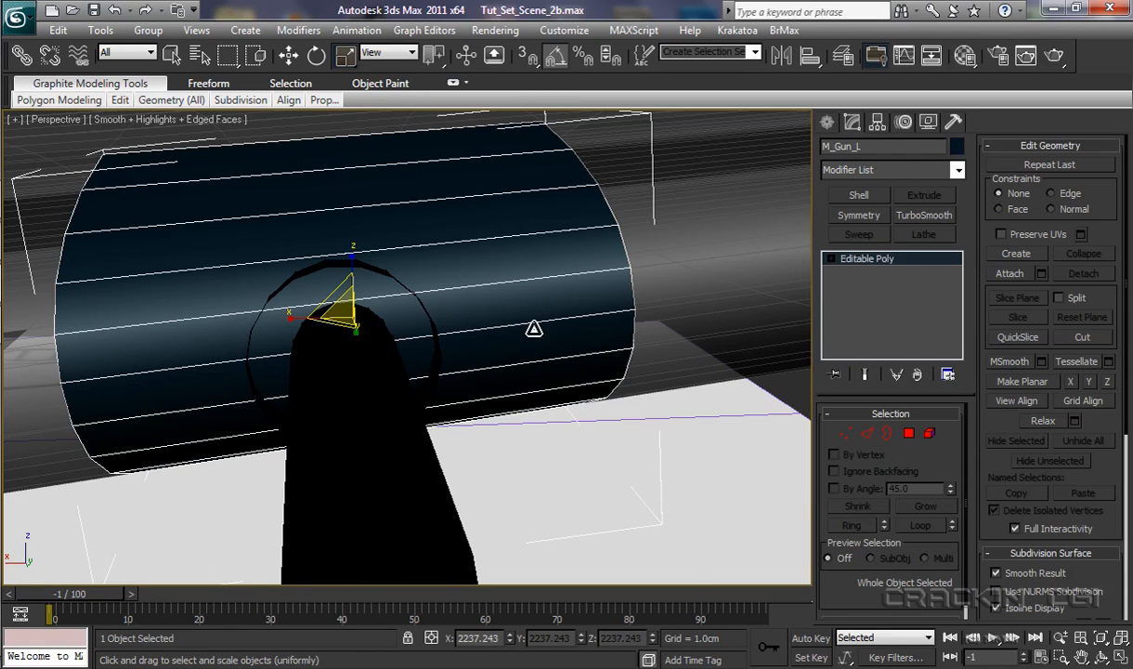
mouse_move(120, 100)
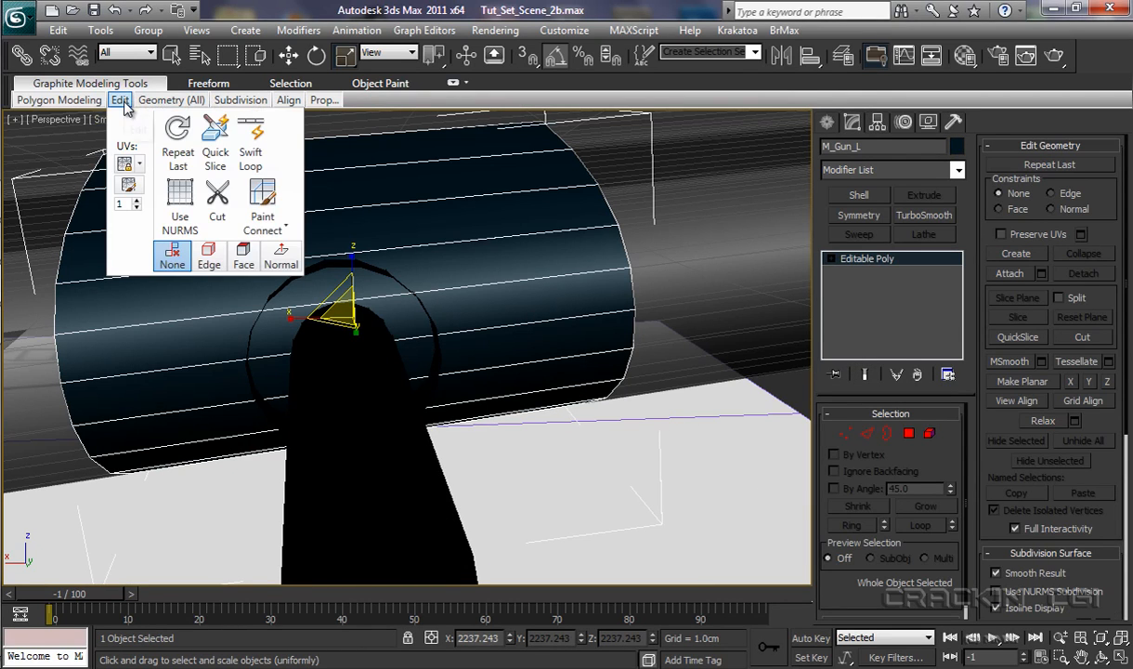
left_click(256, 140)
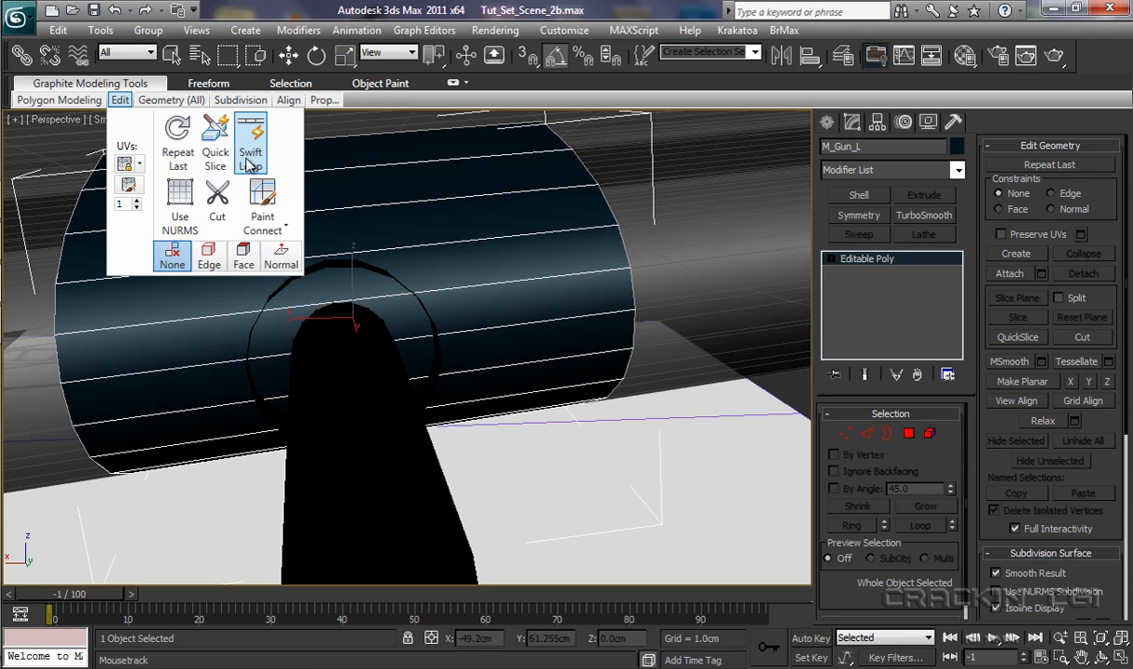
left_click(433, 348)
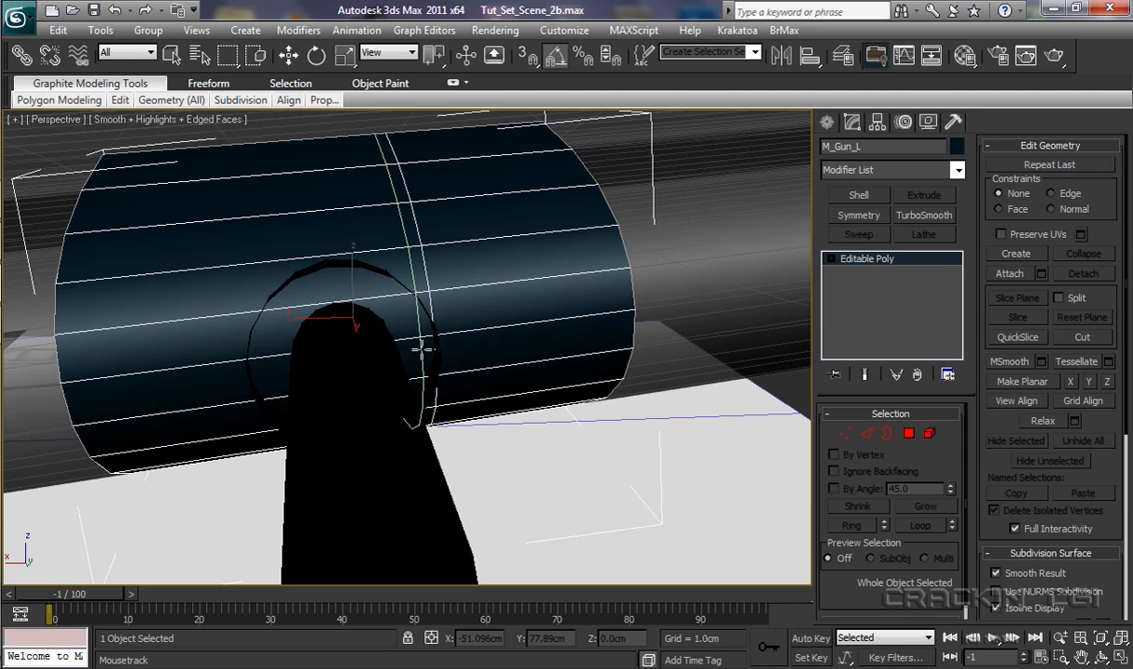
left_click(422, 349)
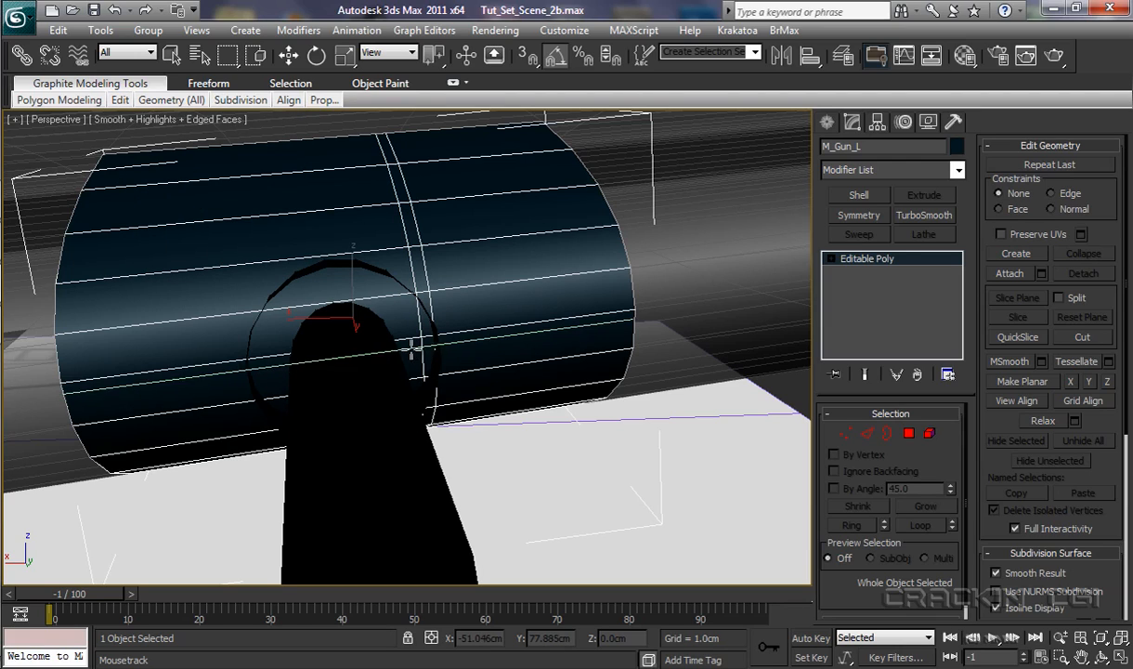
left_click(364, 349)
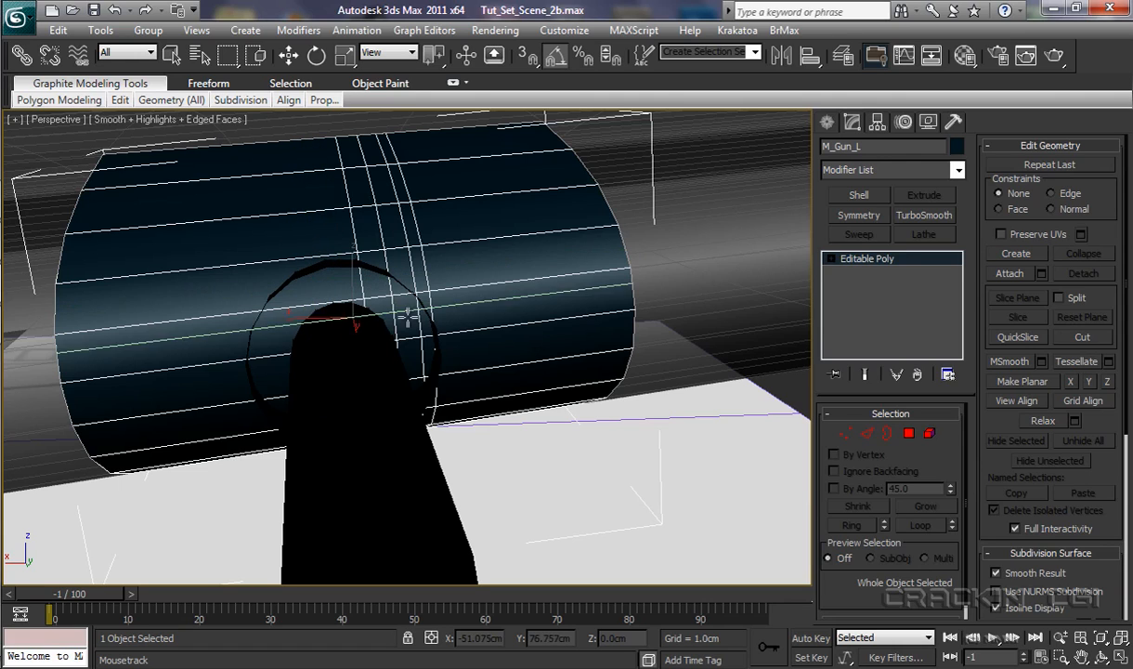
left_click(327, 284)
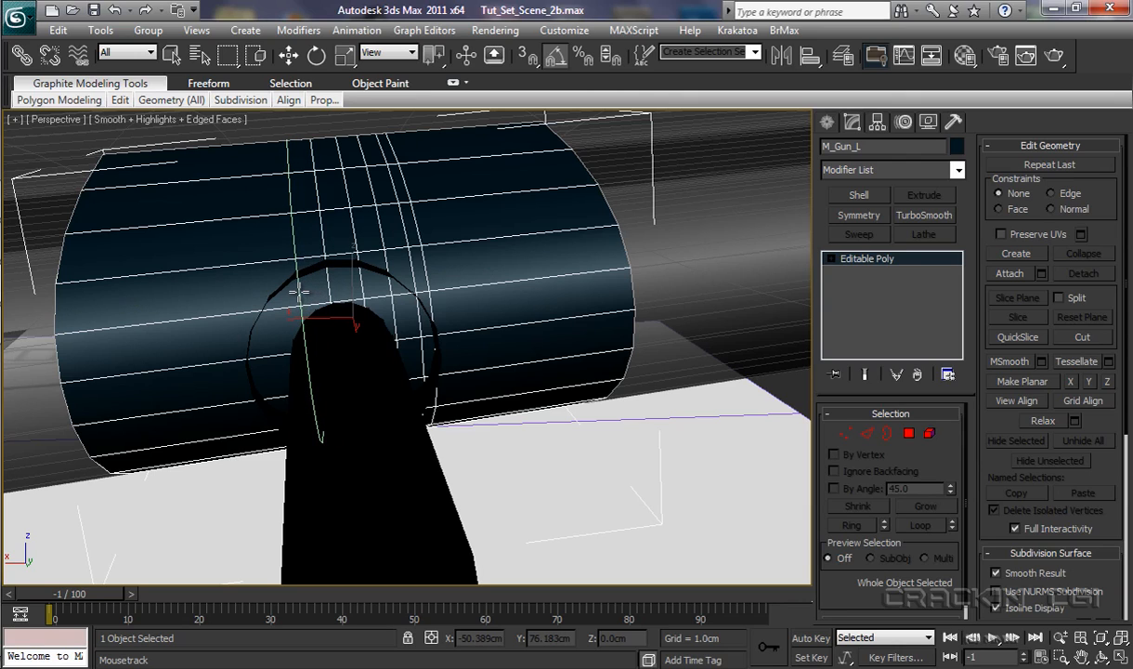
left_click(297, 292)
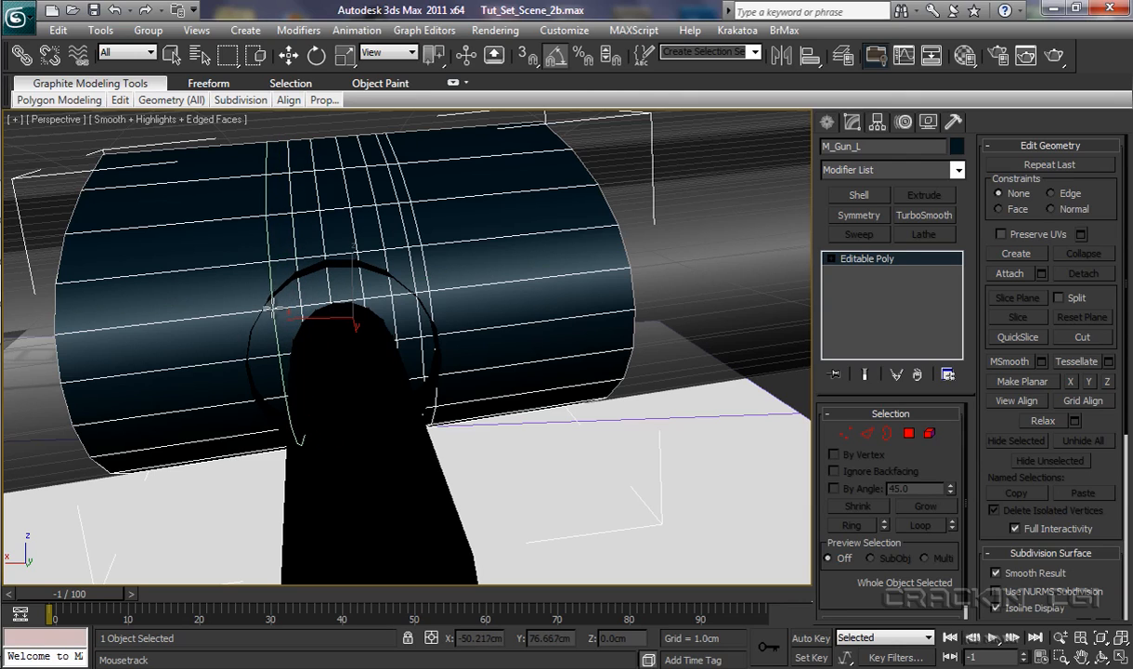
left_click(271, 309)
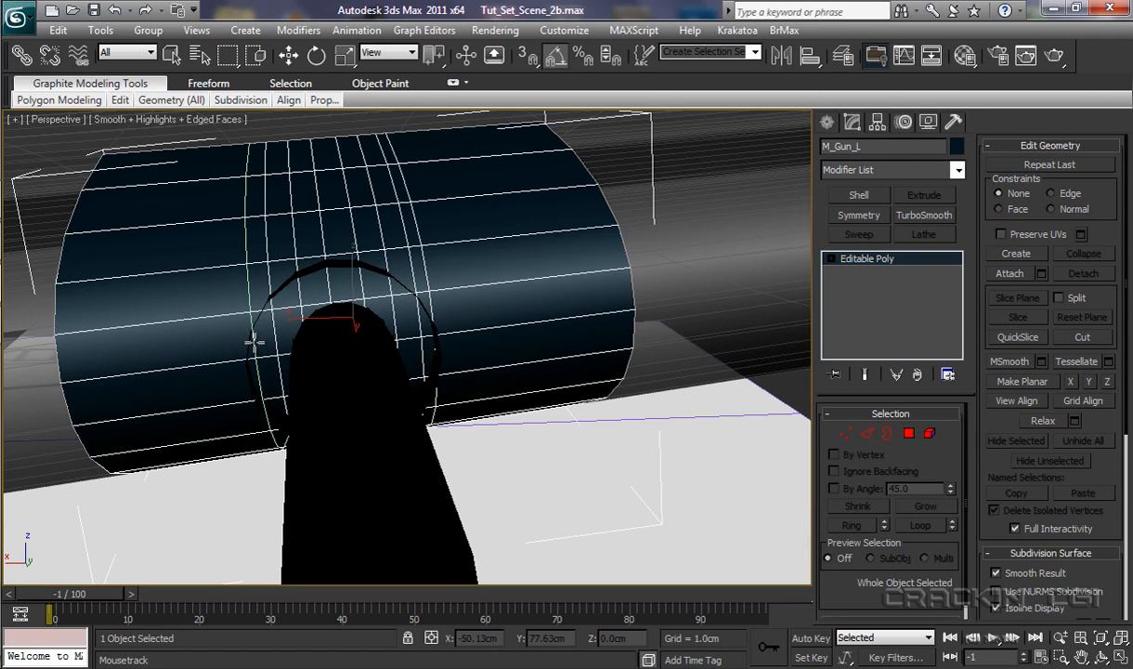
left_click(251, 343)
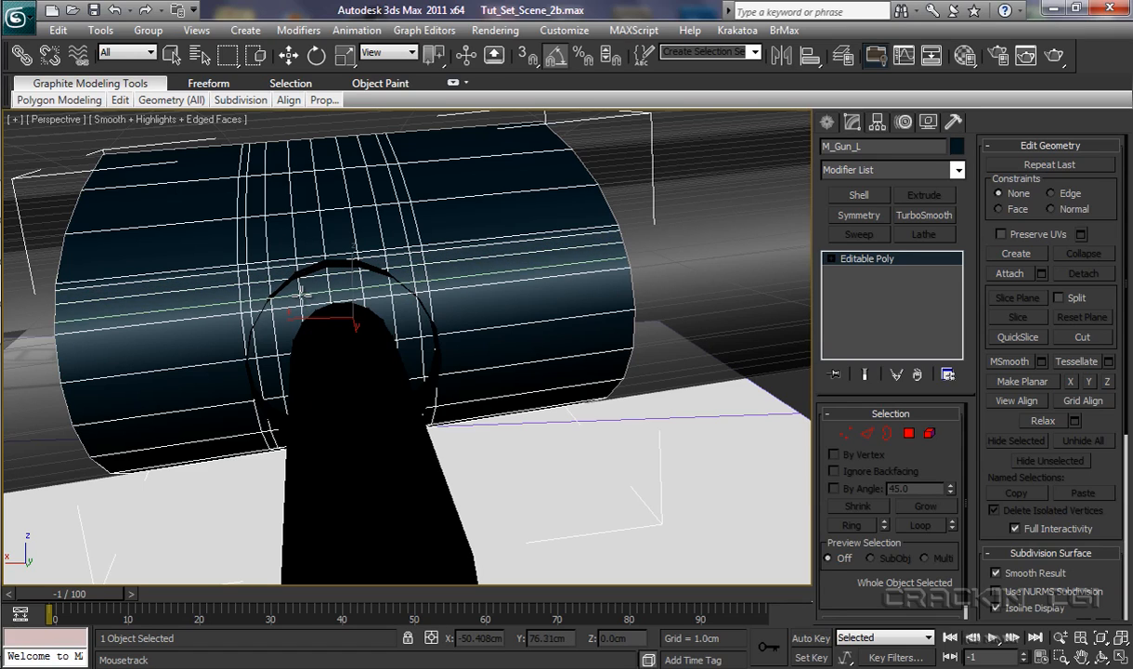
- Add lengthwise Swift Loop edge loops to M_Gun_L around the sleeve intersection, check them from below, and leave the tool
left_click(302, 280)
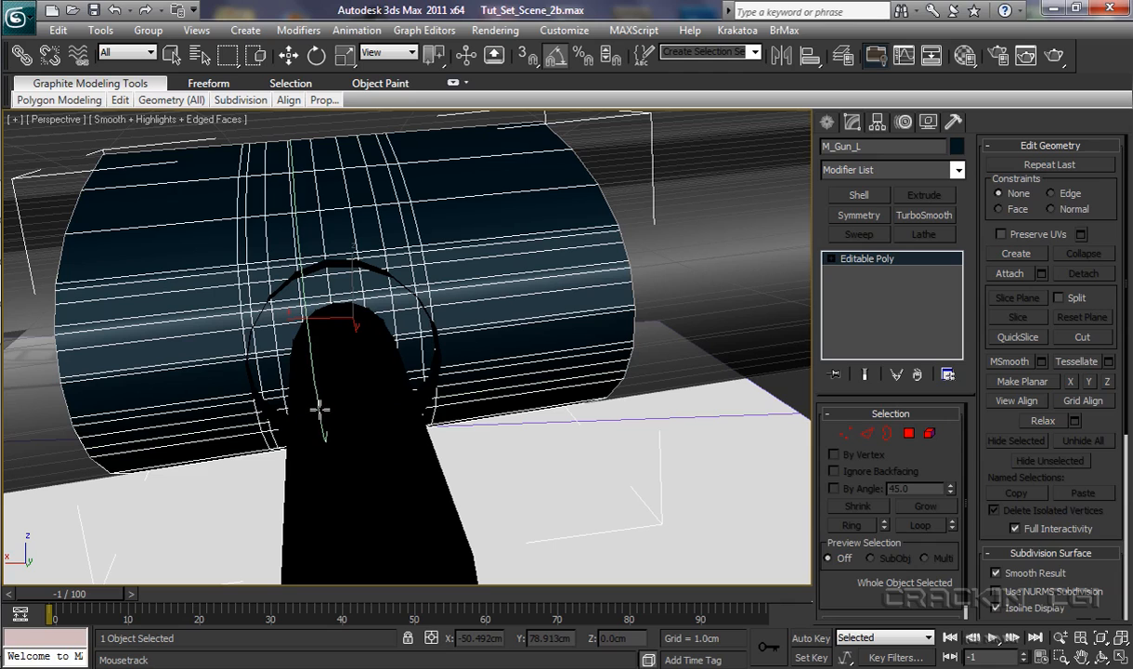
middle_click_drag(319, 471, 316, 374, "alt")
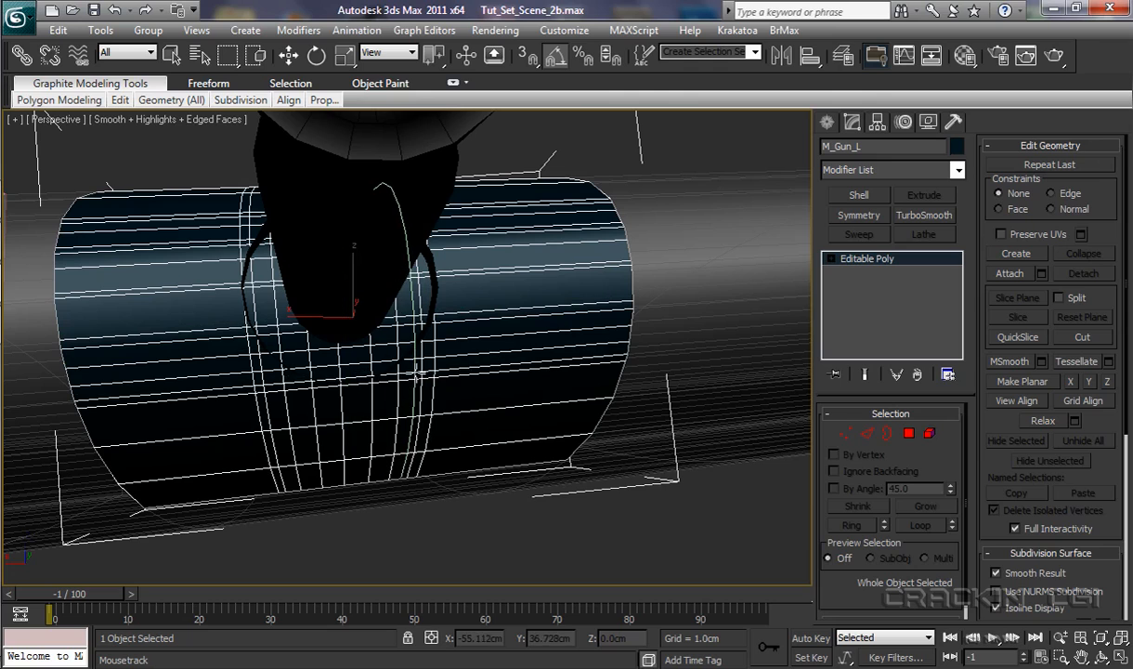
key("w")
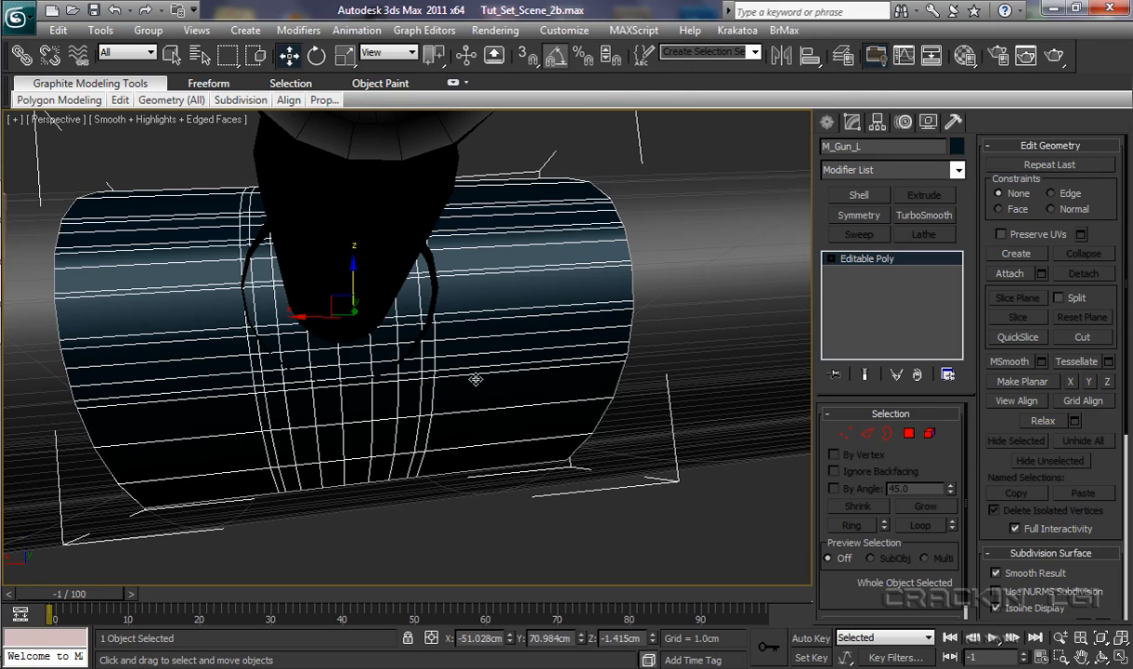
middle_click_drag(482, 376, 498, 405, "alt")
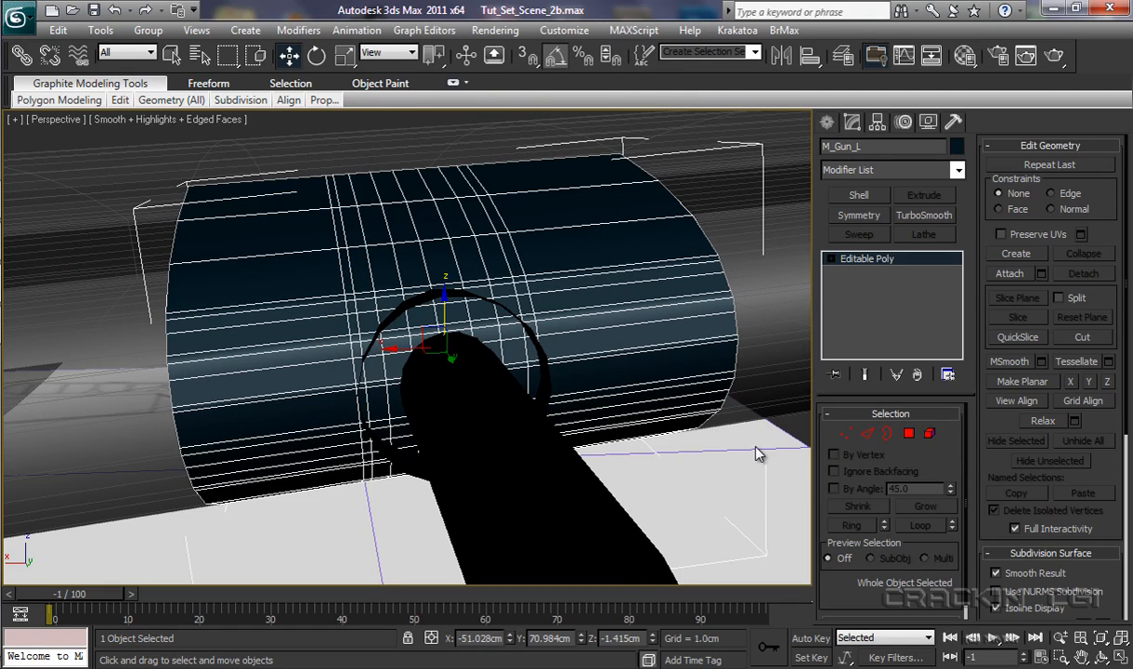
- Clone the barrel as a single Copy placed about 4 cm to its side along the X axis
left_click(709, 481)
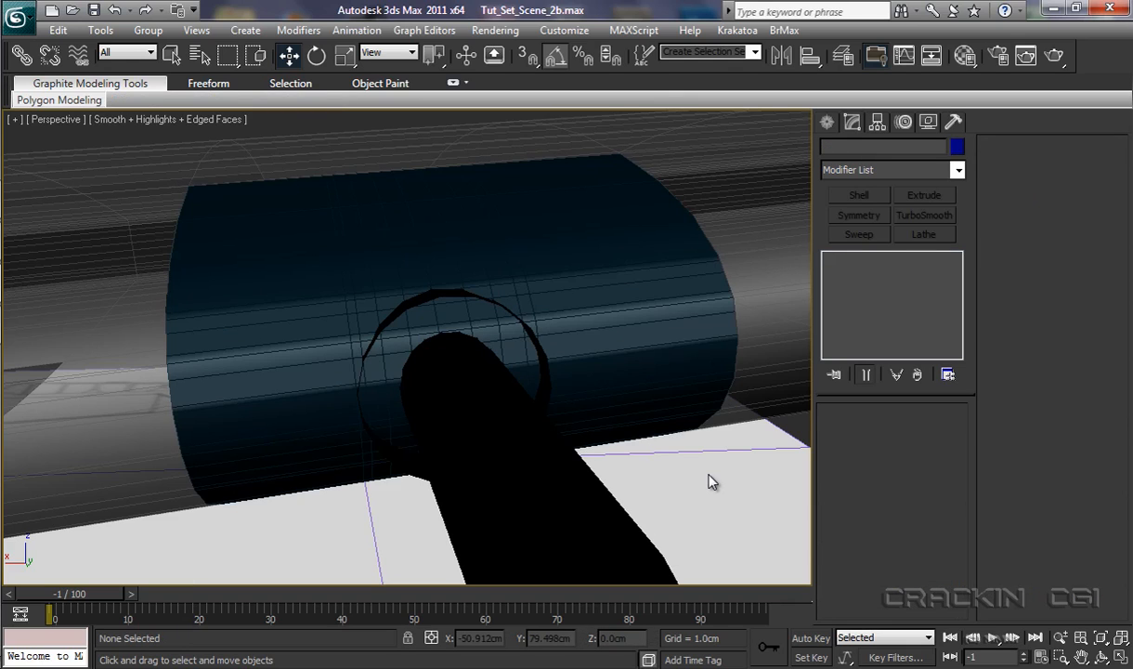
left_click(543, 521)
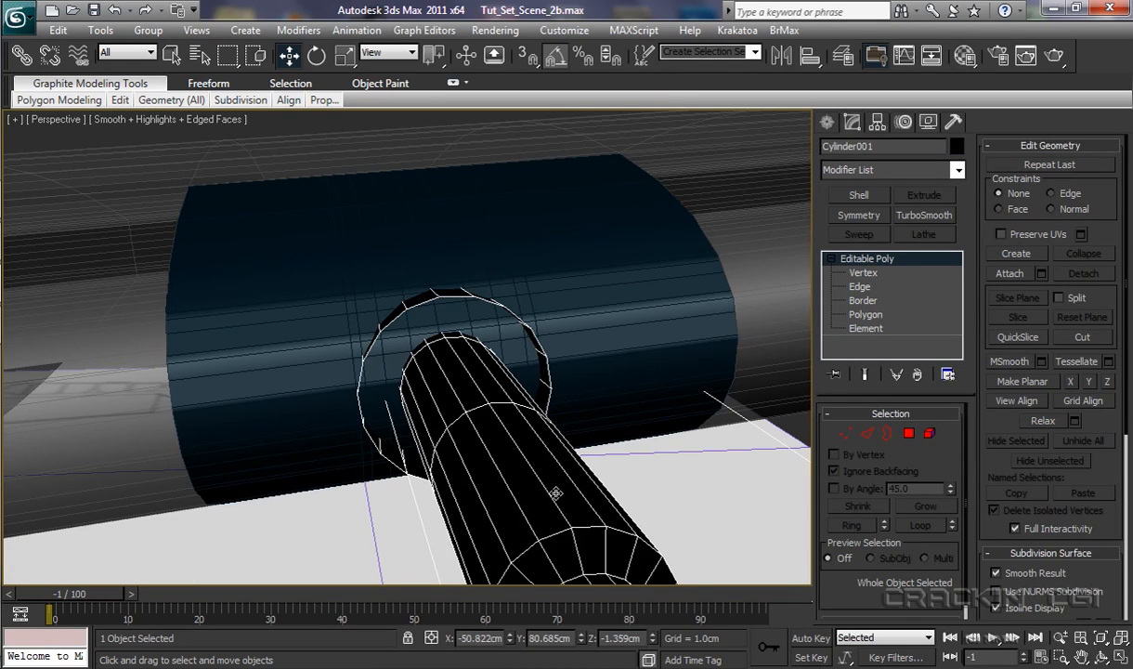
scroll(549, 477, "down", 6)
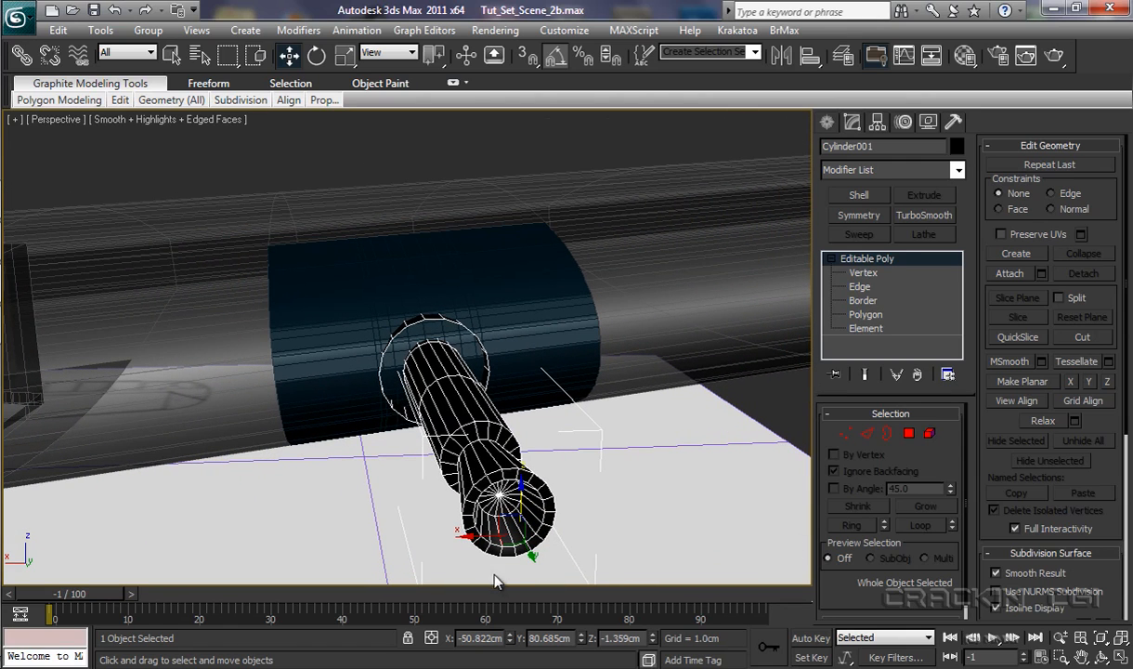
left_click_drag(477, 536, 810, 521, "shift")
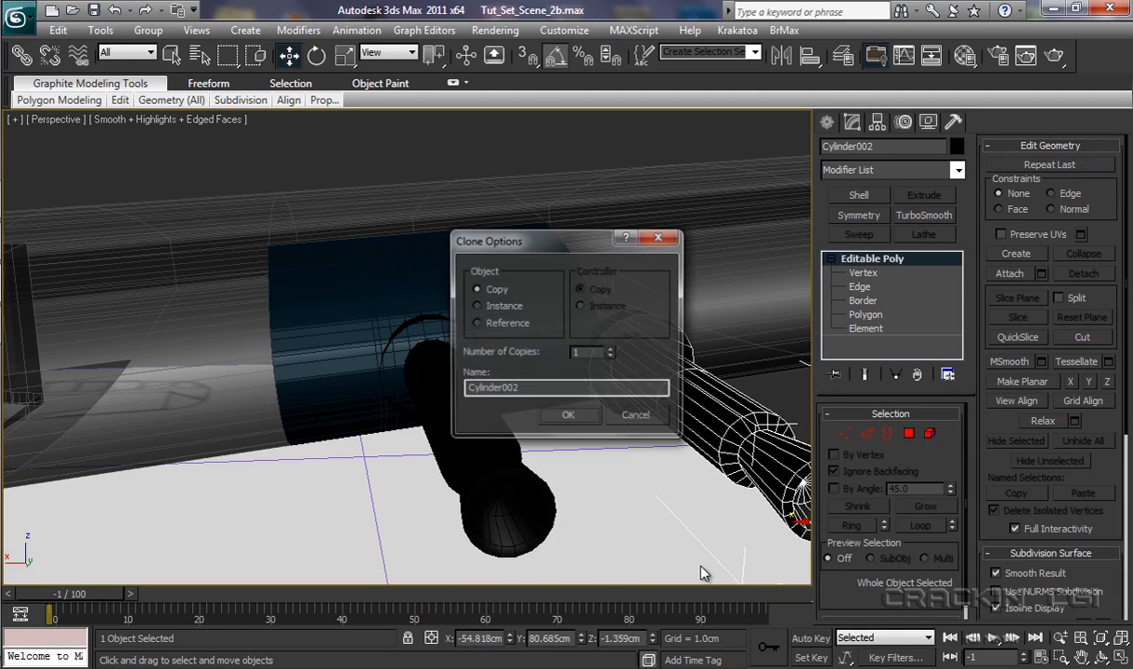
left_click(569, 417)
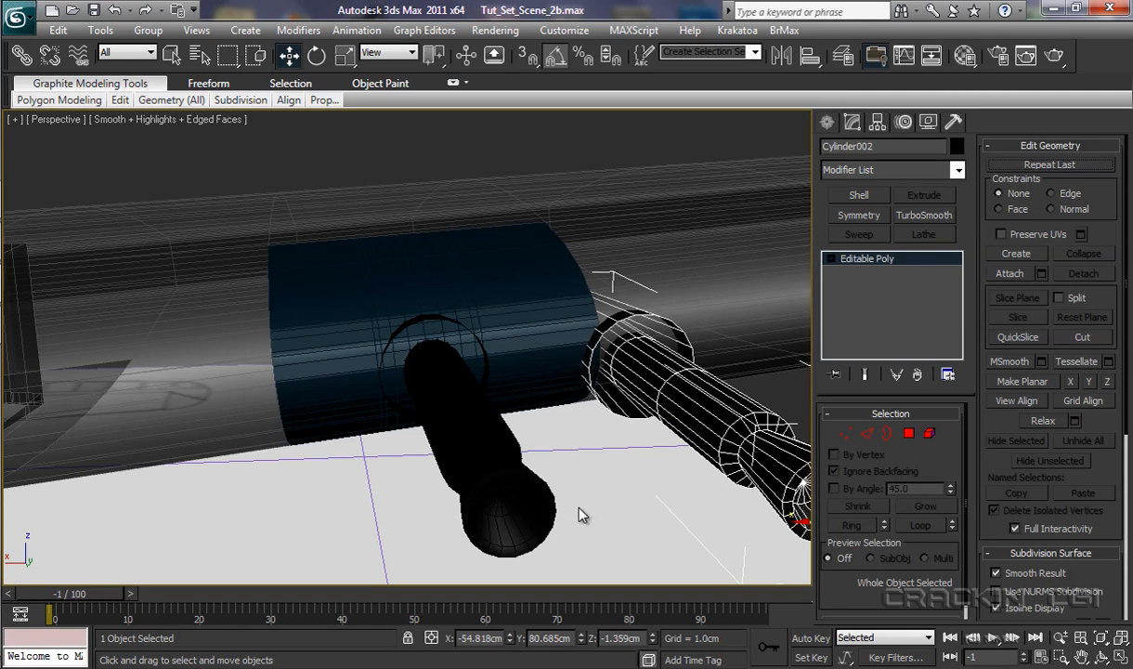
- Use ProBoolean with the Intersection operation on M_Gun_L, picking the original barrel as the operand
scroll(558, 429, "up", 4)
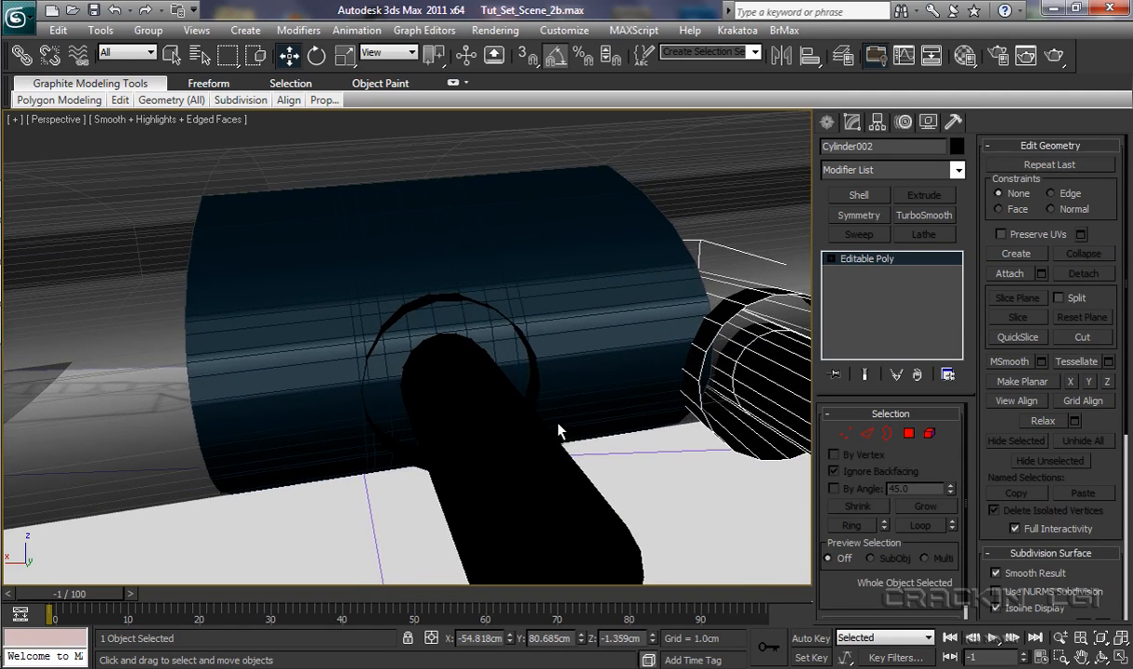
left_click(577, 347)
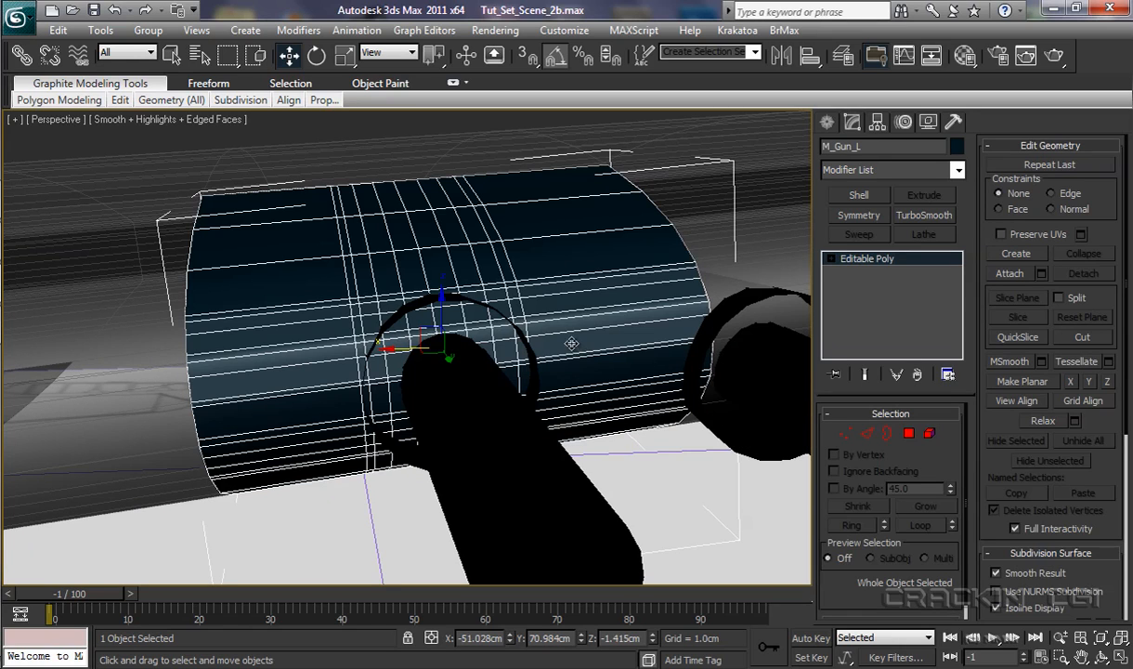
left_click(827, 122)
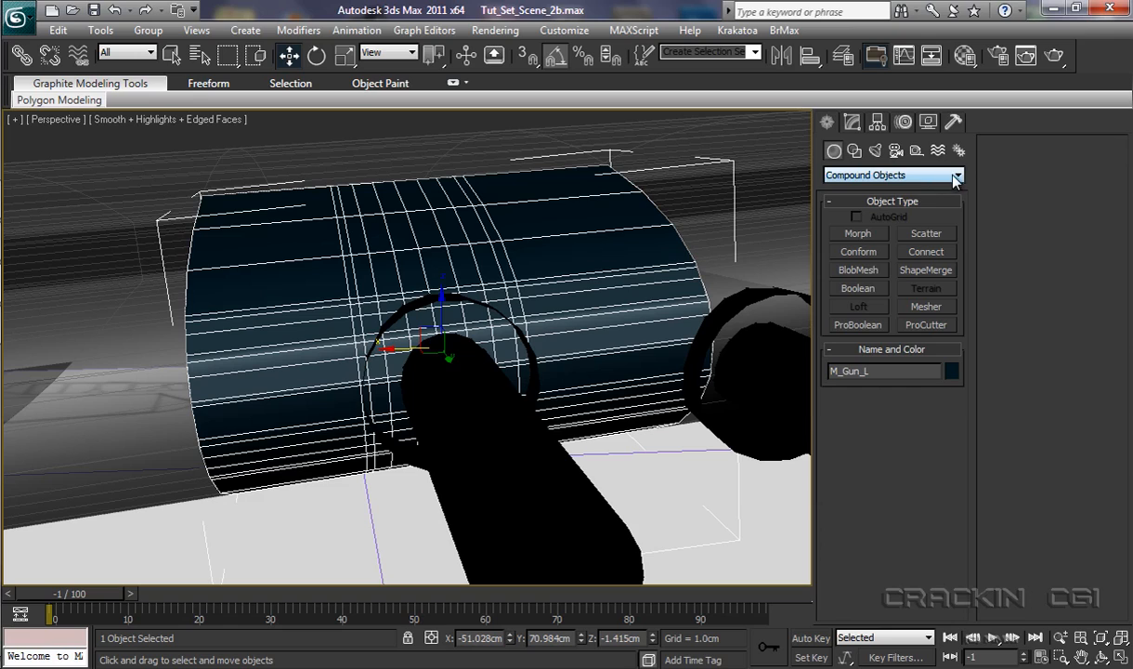
left_click(870, 327)
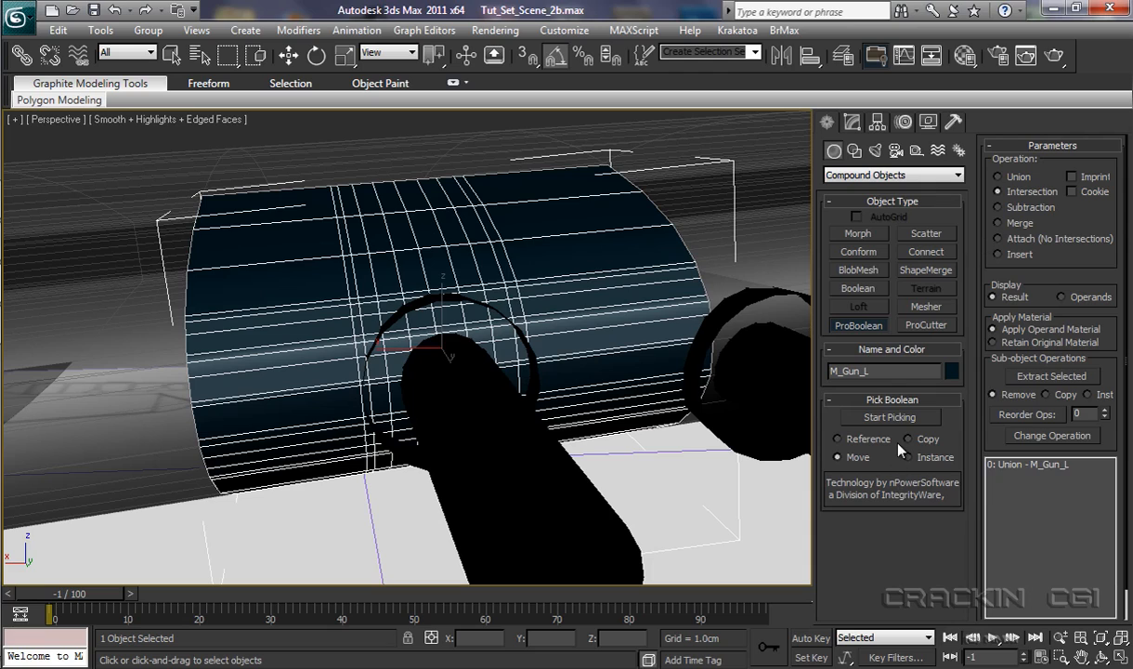
left_click(890, 420)
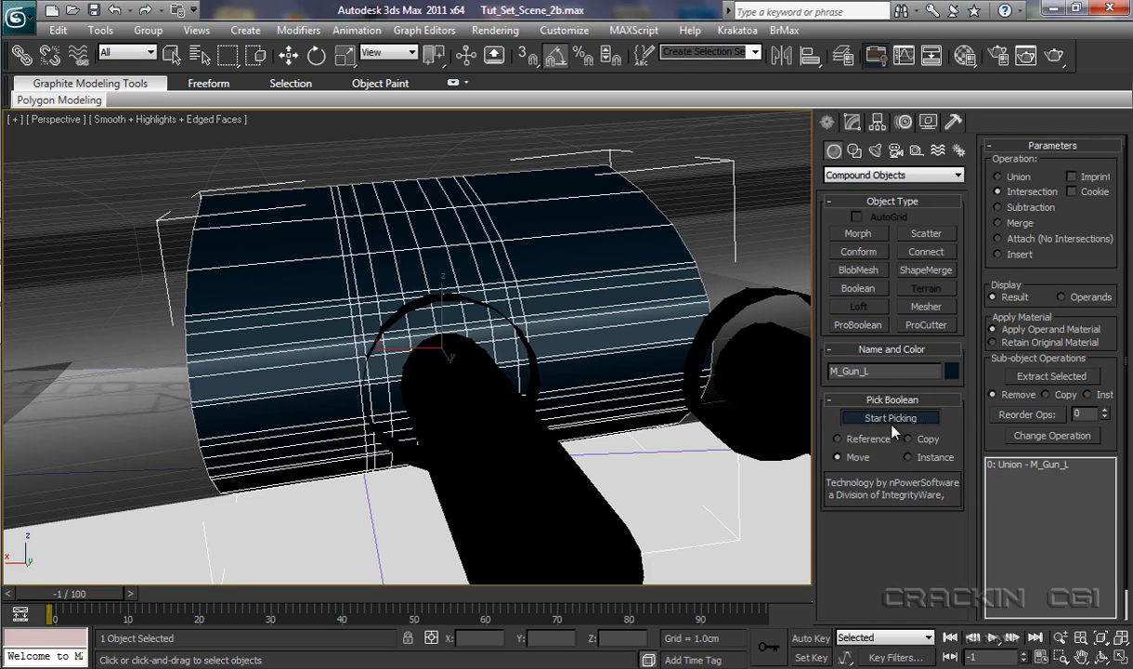
left_click(555, 478)
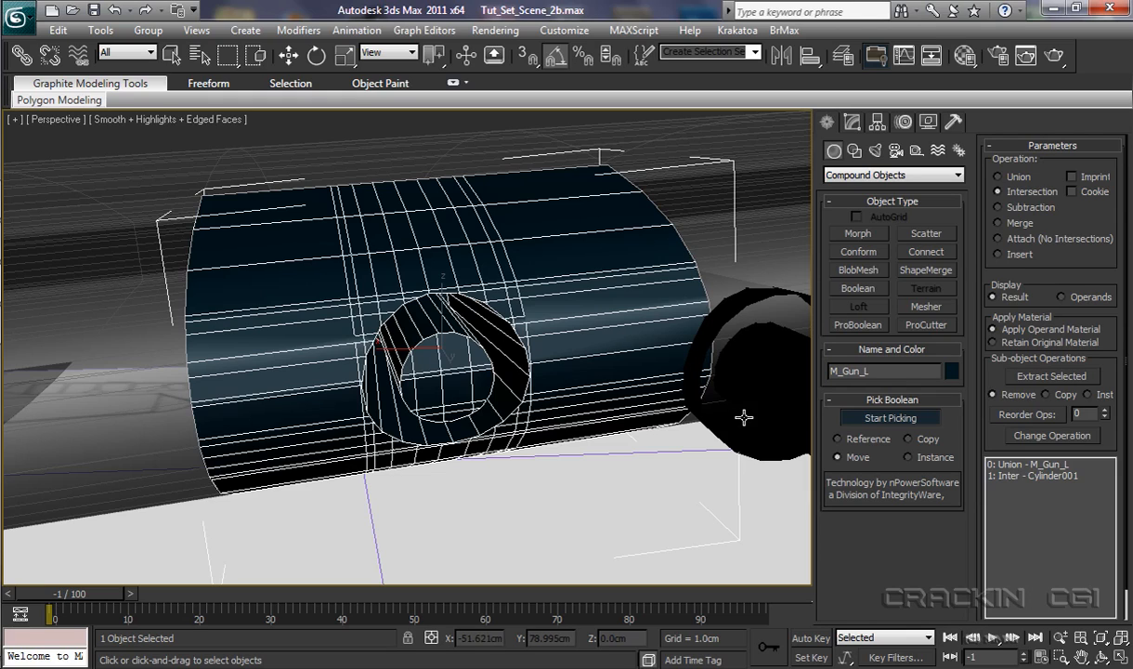
- Try picking the barrel copy as a second Boolean operand of M_Gun_L, and undo that pick
left_click(771, 387)
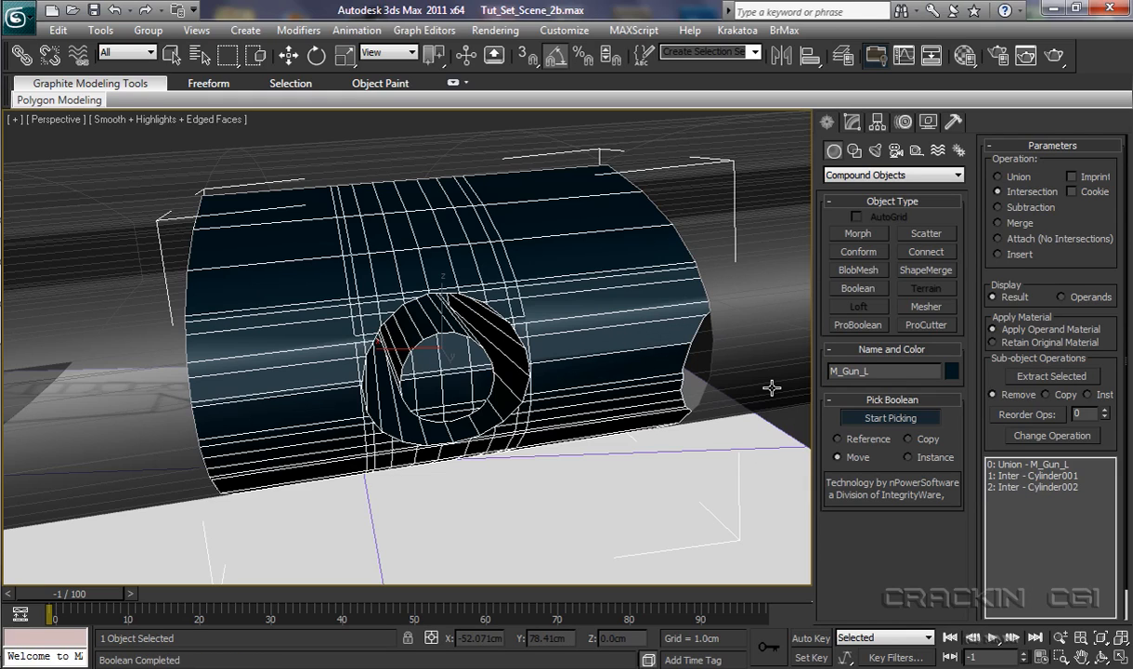
left_click(113, 10)
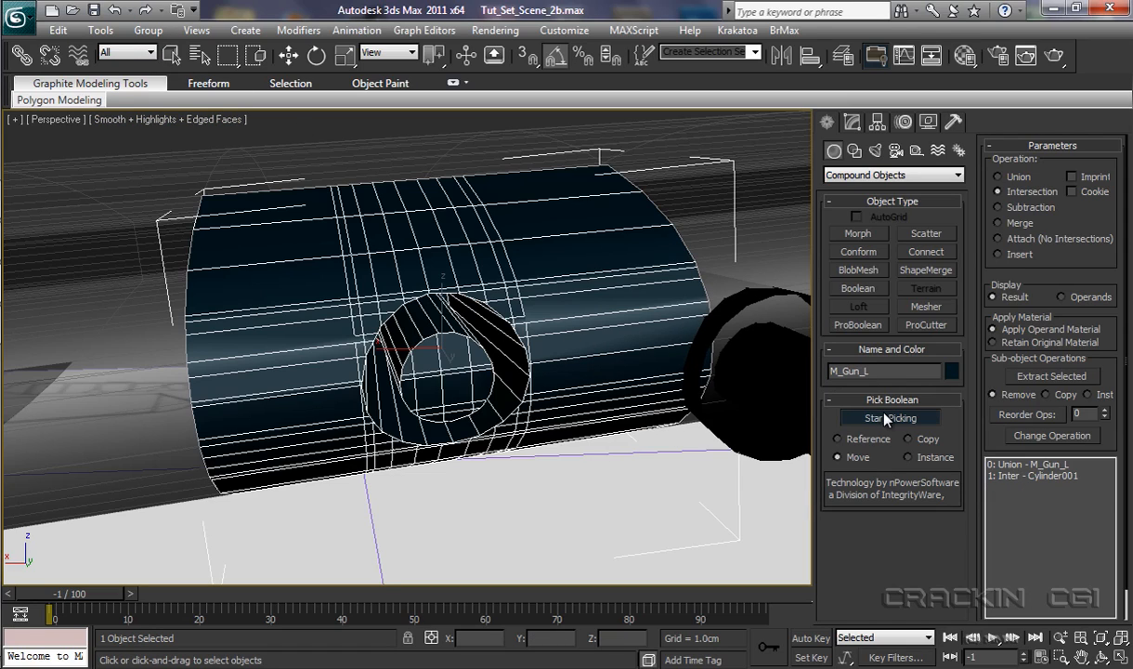
- Leave ProBoolean and convert M_Gun_L to an Editable Poly
key("w")
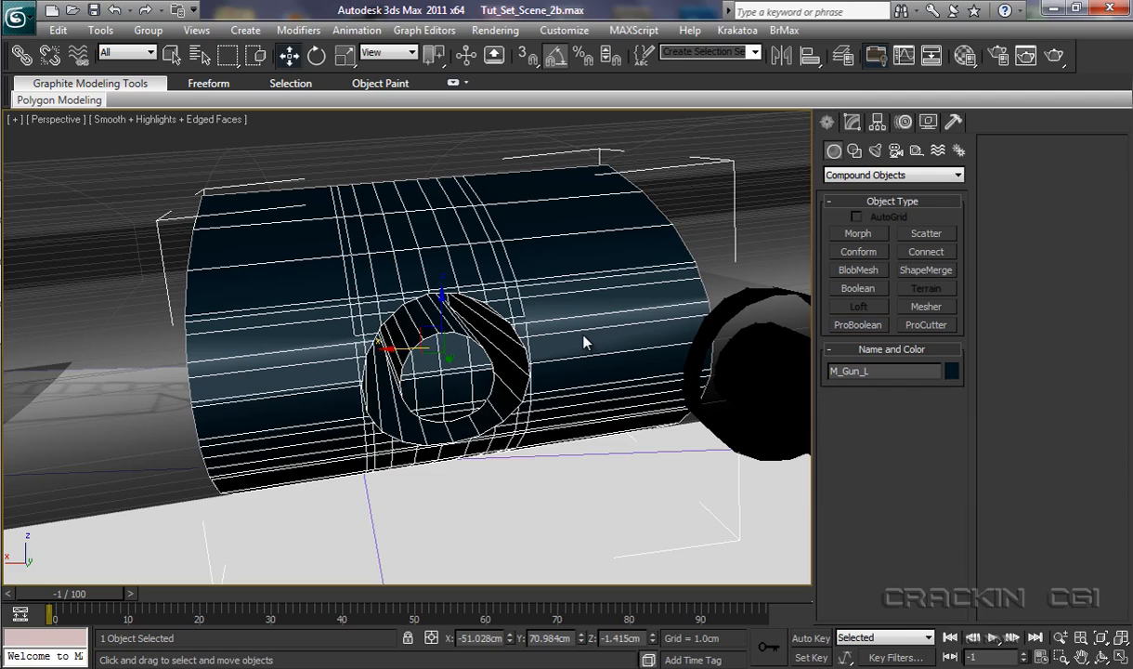
right_click(576, 331)
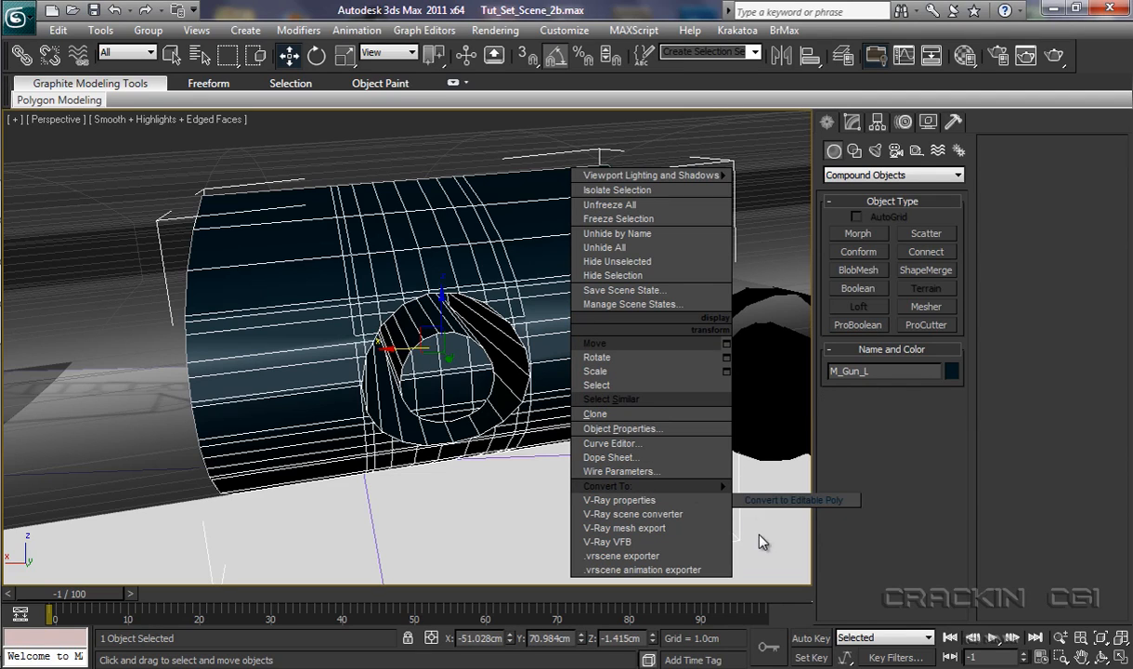
mouse_move(711, 486)
left_click(782, 501)
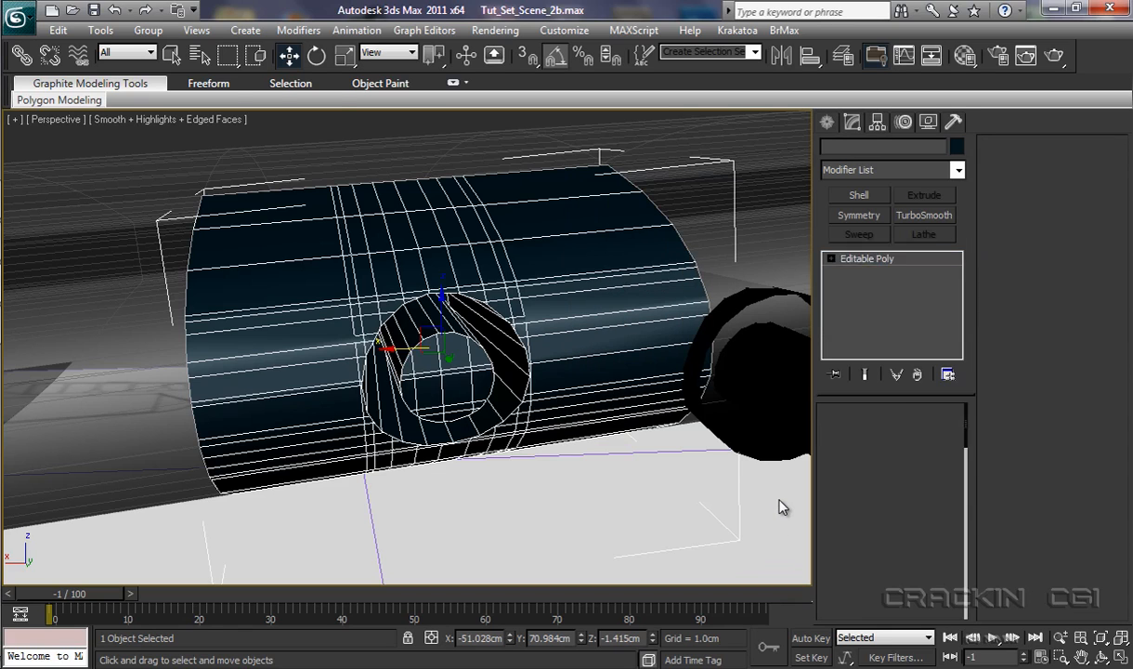
- Move the barrel copy about 4 cm along the X axis into the original barrel's place in M_Gun_L
left_click(763, 377)
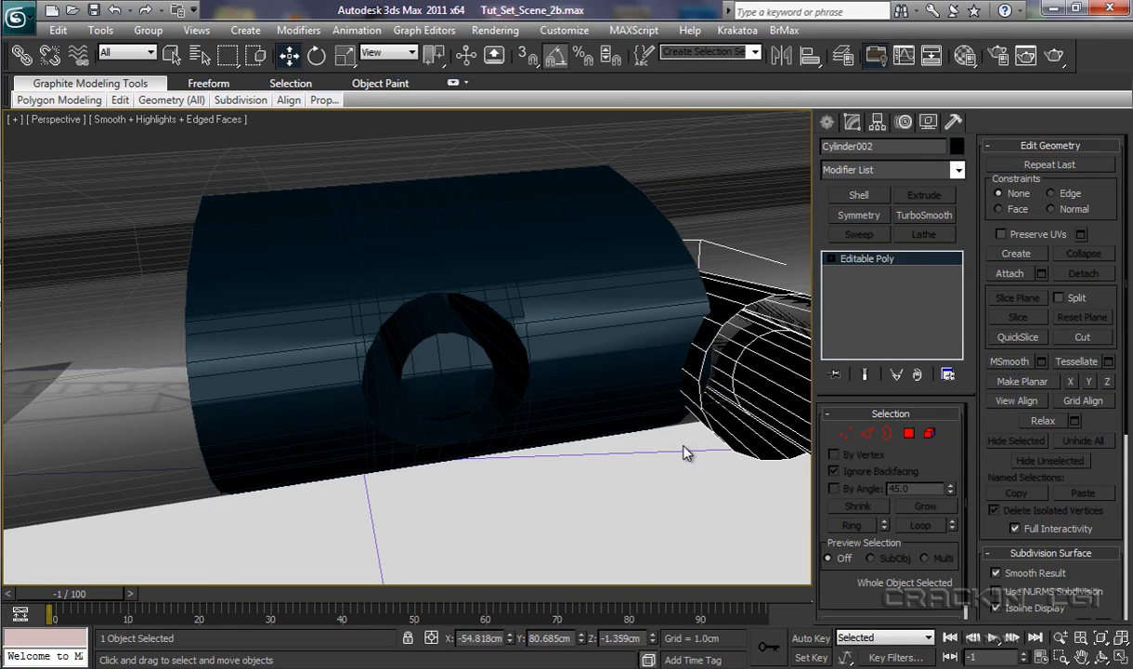
middle_click_drag(615, 451, 769, 511, "alt")
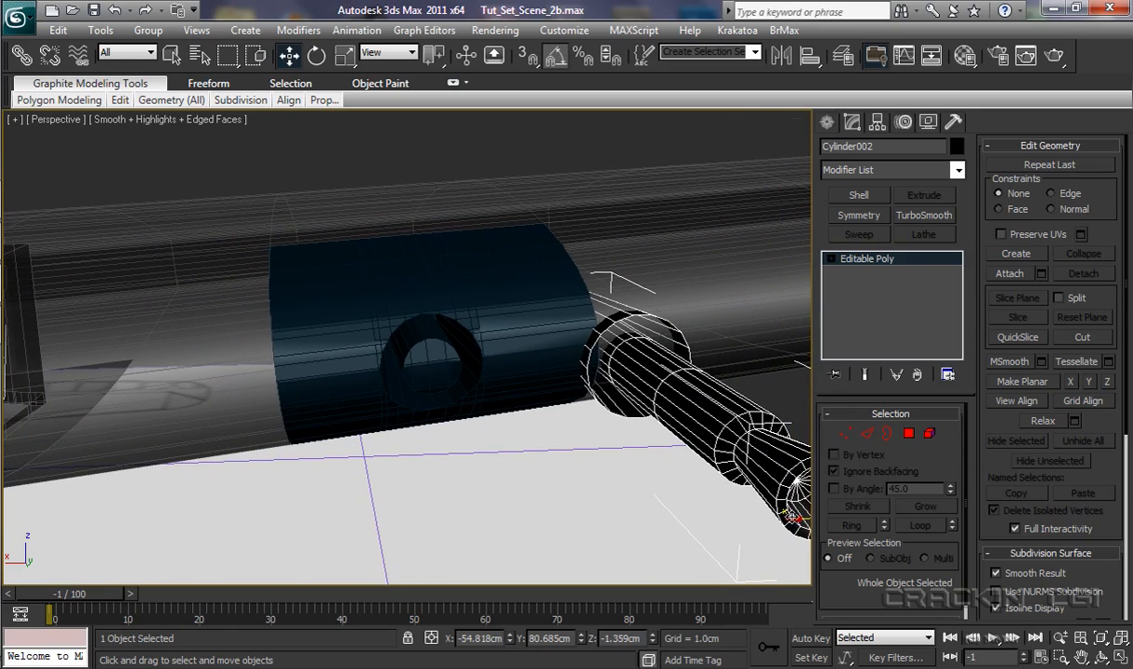
left_click_drag(755, 493, 461, 584)
middle_click_drag(594, 548, 502, 513, "alt")
- Move the edge loop at the front rim of the barrel's wide sleeve about 1 cm back along Y toward the wing section
left_click(832, 260)
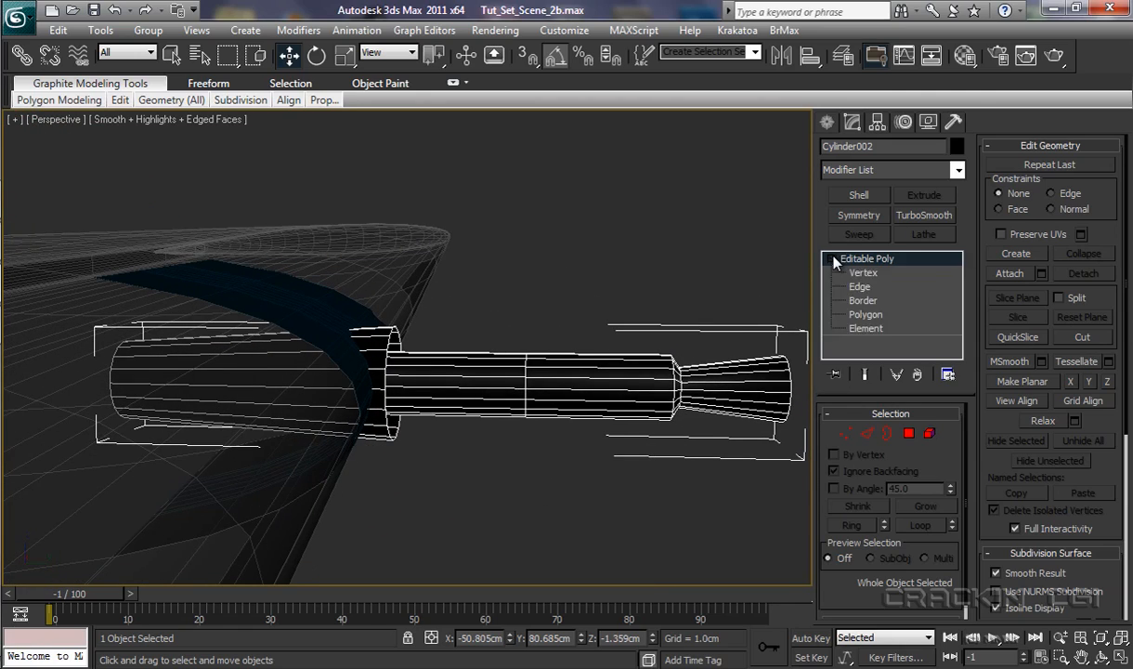
left_click(860, 286)
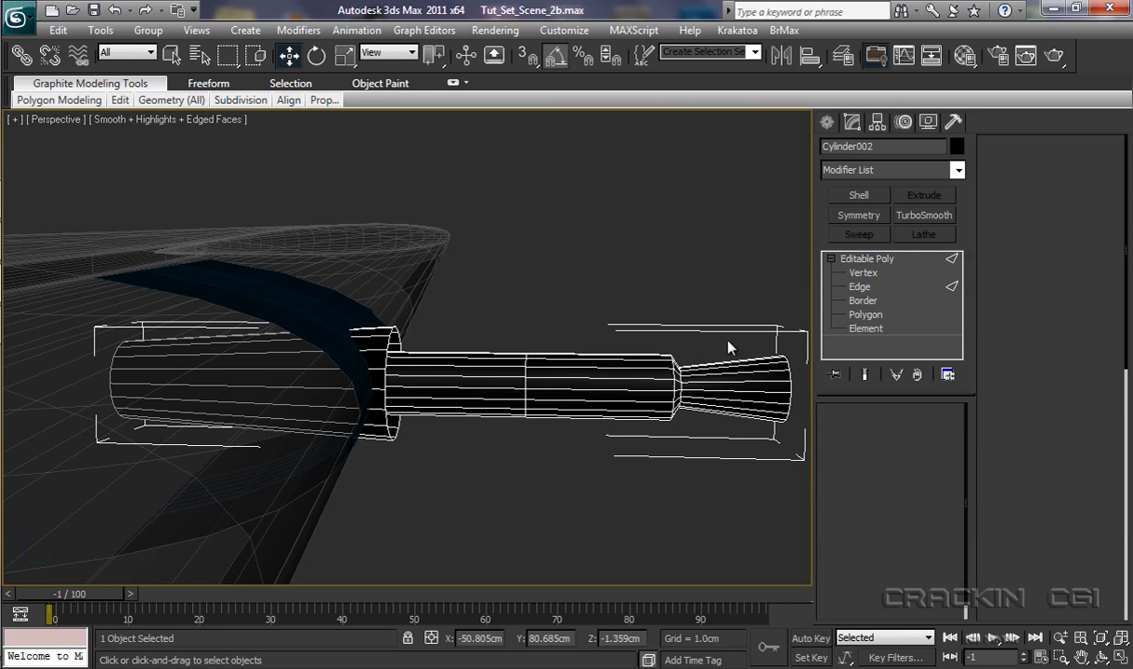
left_click(388, 342)
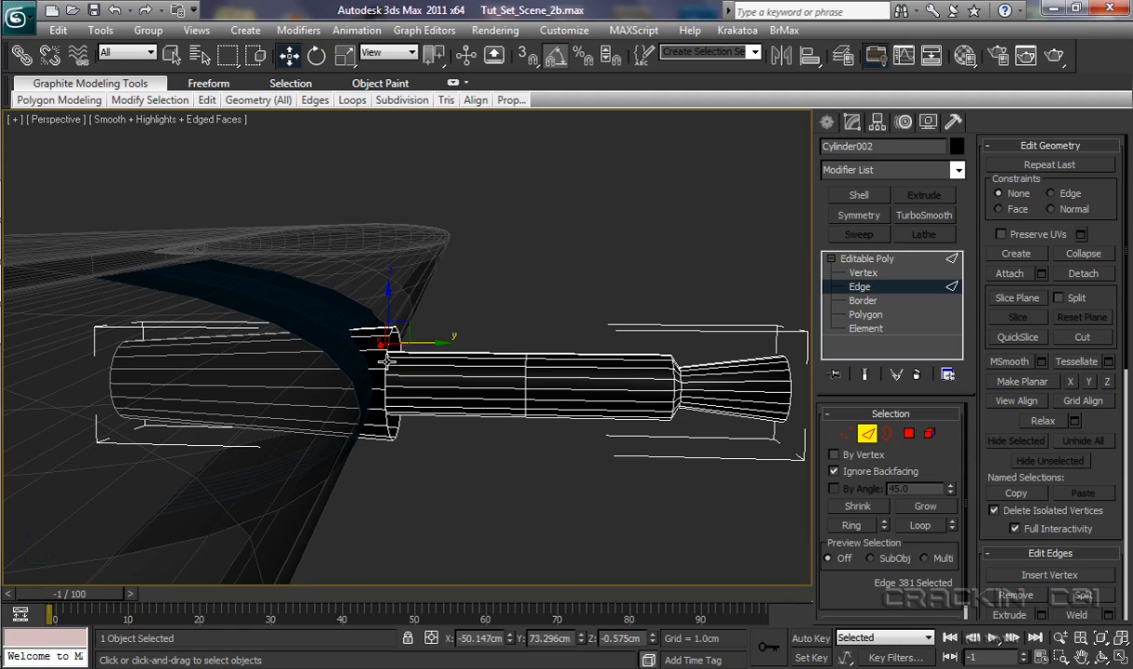
double_click(383, 357)
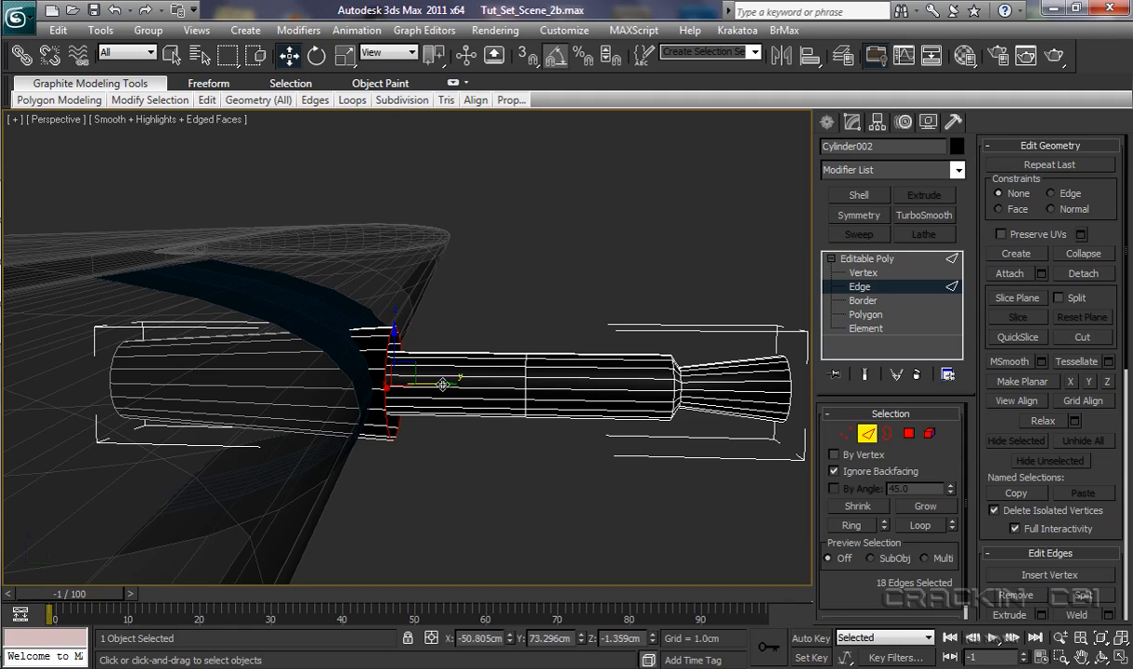
left_click_drag(442, 383, 388, 383)
middle_click_drag(443, 456, 287, 446, "alt")
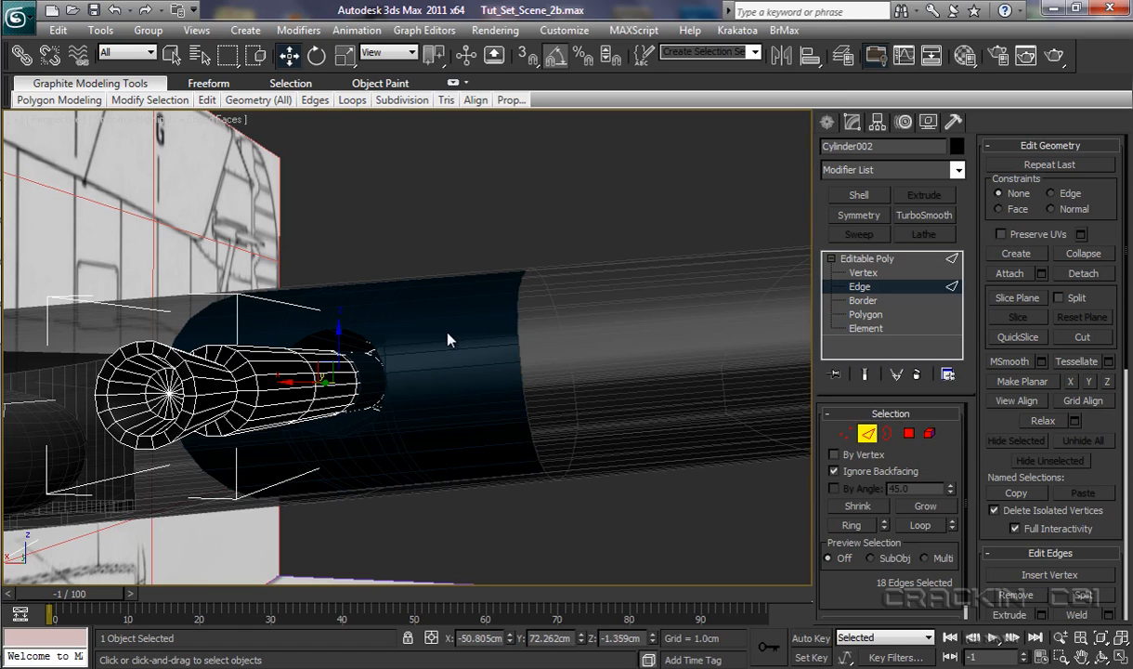
left_click(911, 260)
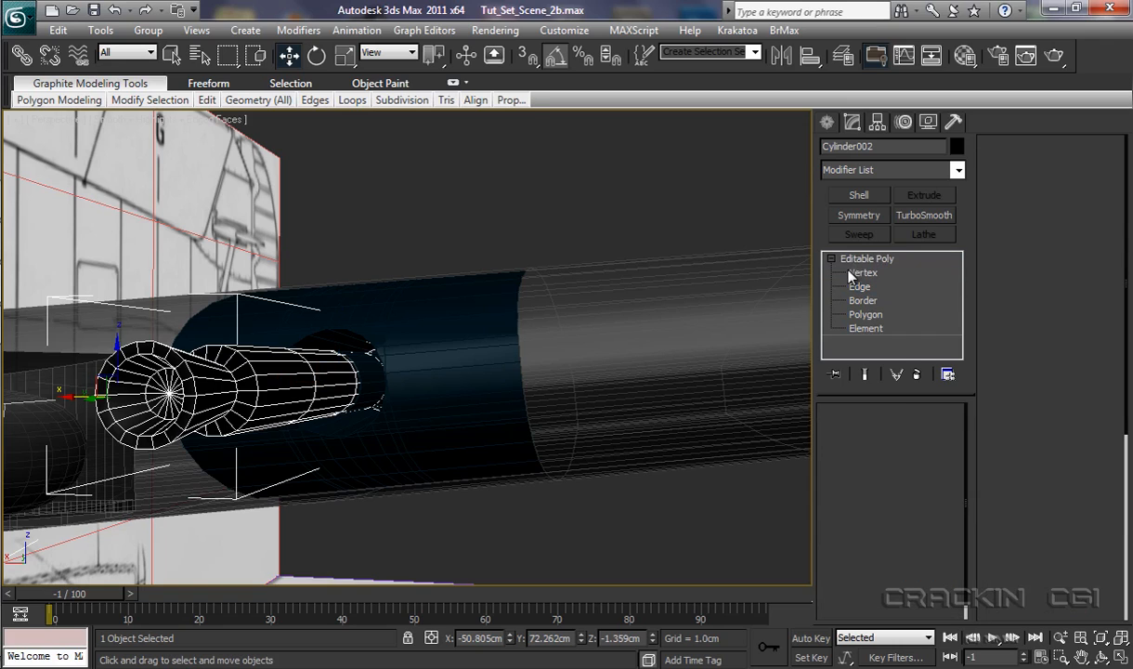
- Attach the gun barrel to the M_Gun_L wing section
left_click(481, 347)
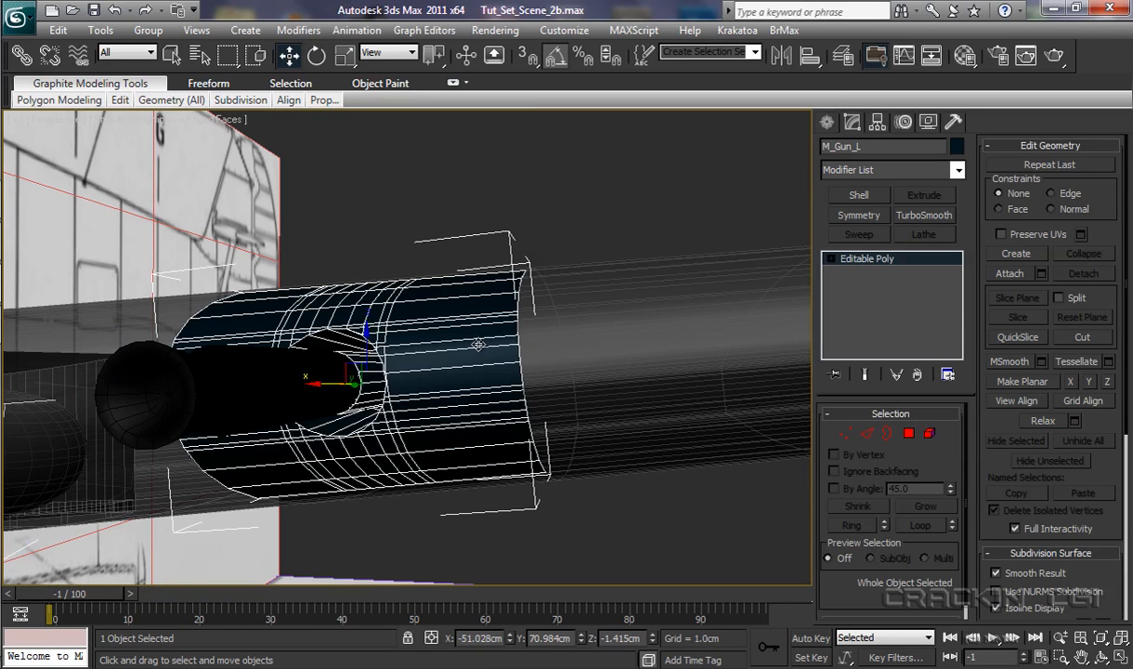
left_click(1020, 277)
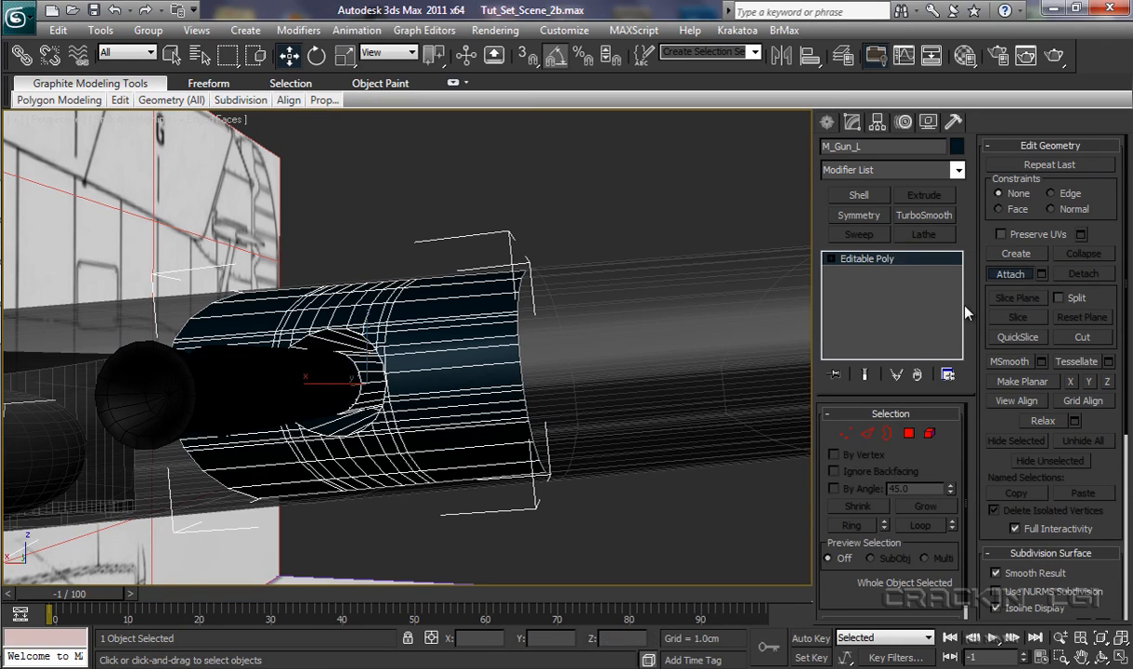
left_click(277, 395)
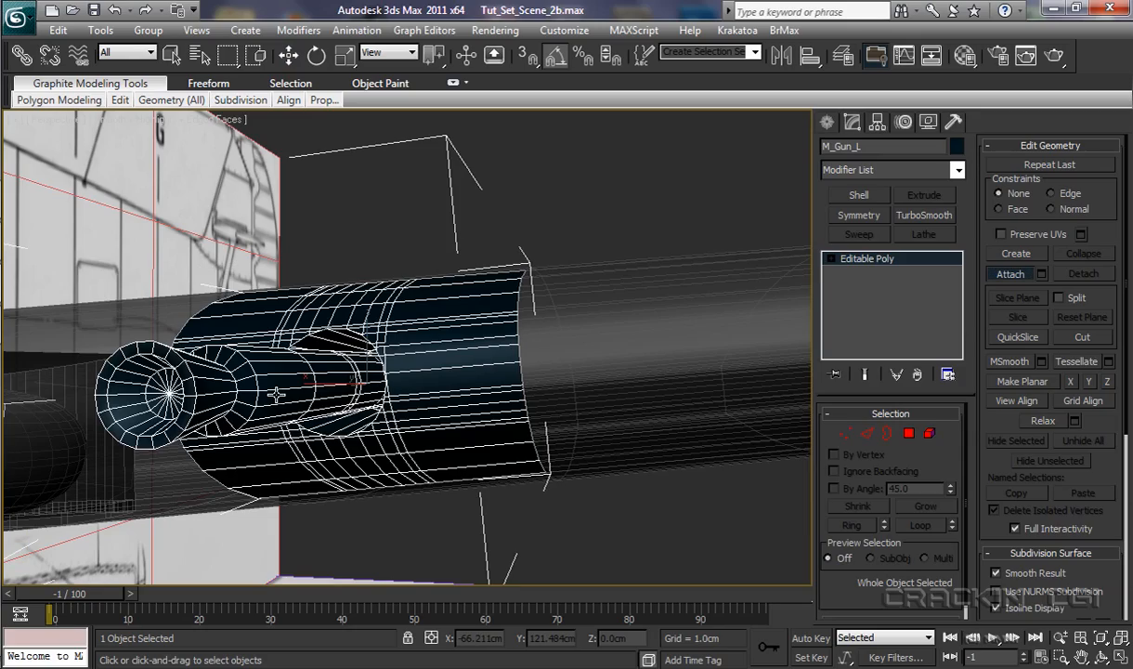
middle_click_drag(399, 420, 427, 420, "alt")
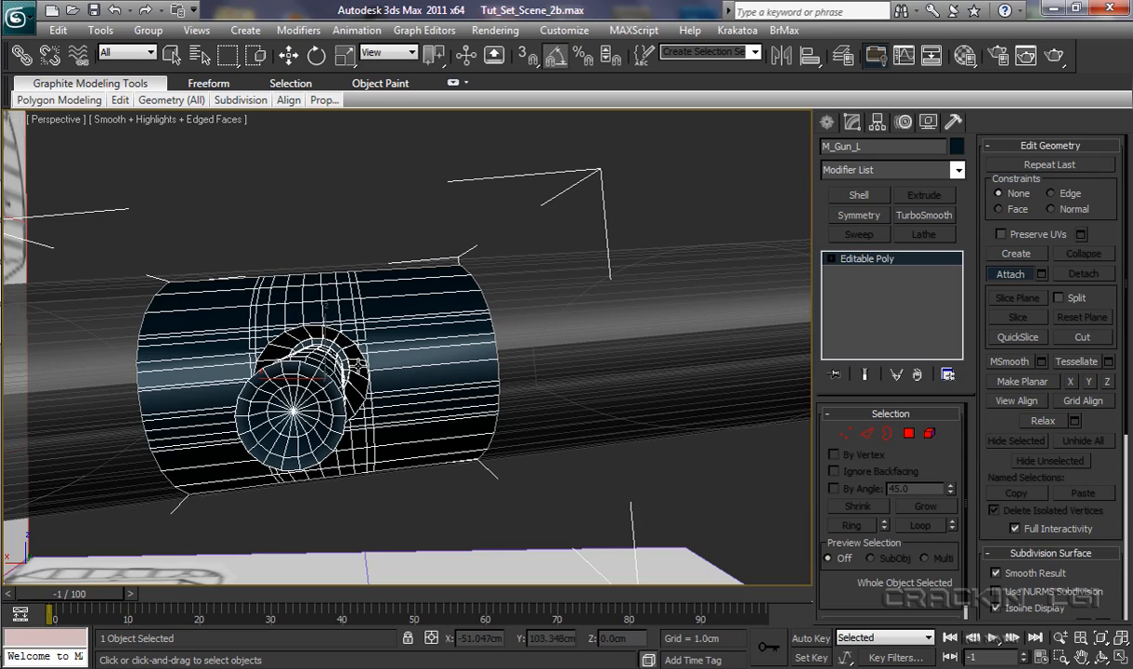
middle_click_drag(370, 376, 379, 556, "alt")
middle_click_drag(463, 480, 380, 468, "alt")
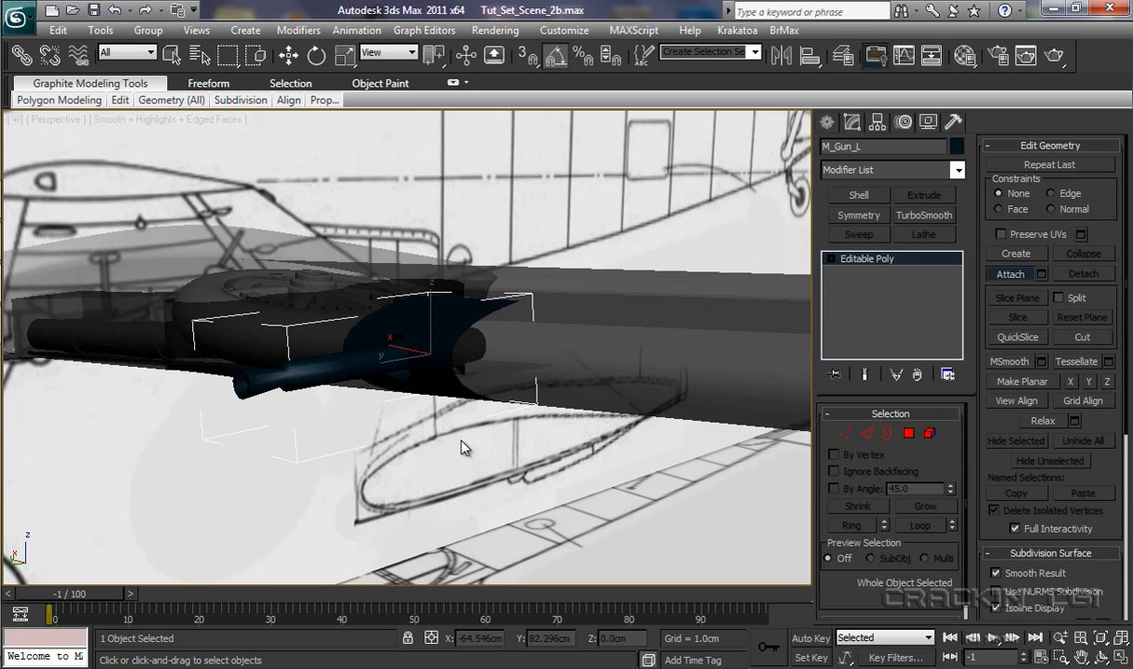
middle_click_drag(463, 443, 527, 503, "alt")
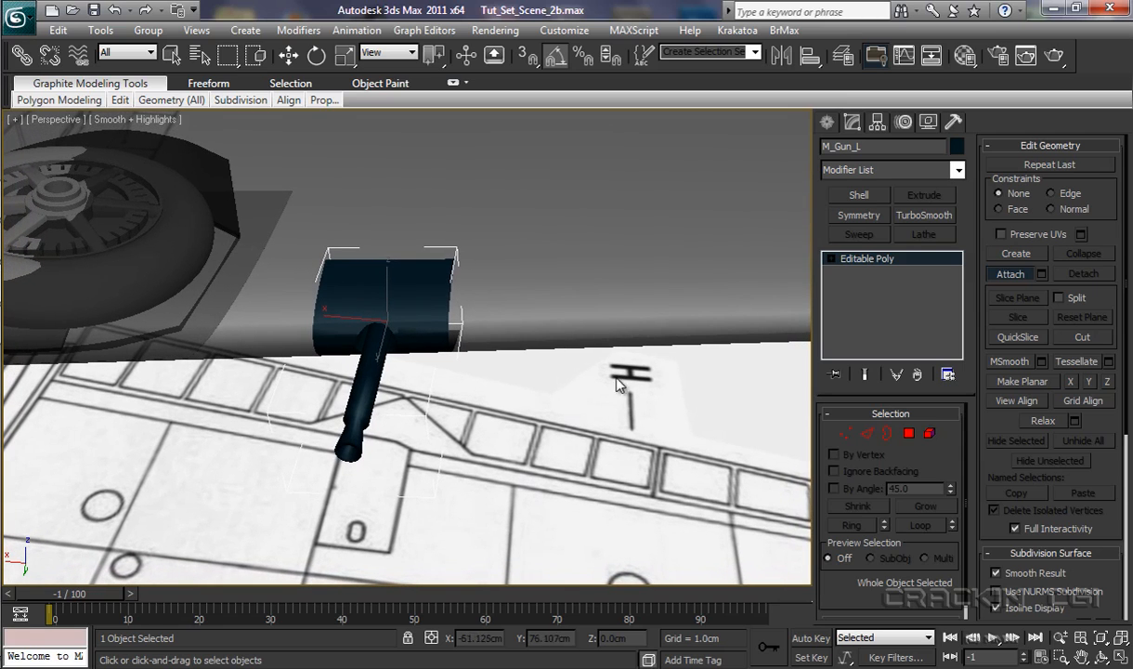
- Check the objects listed in the Front_Wing layer and attach the main wing, Wing_L, to M_Gun_L
left_click(843, 58)
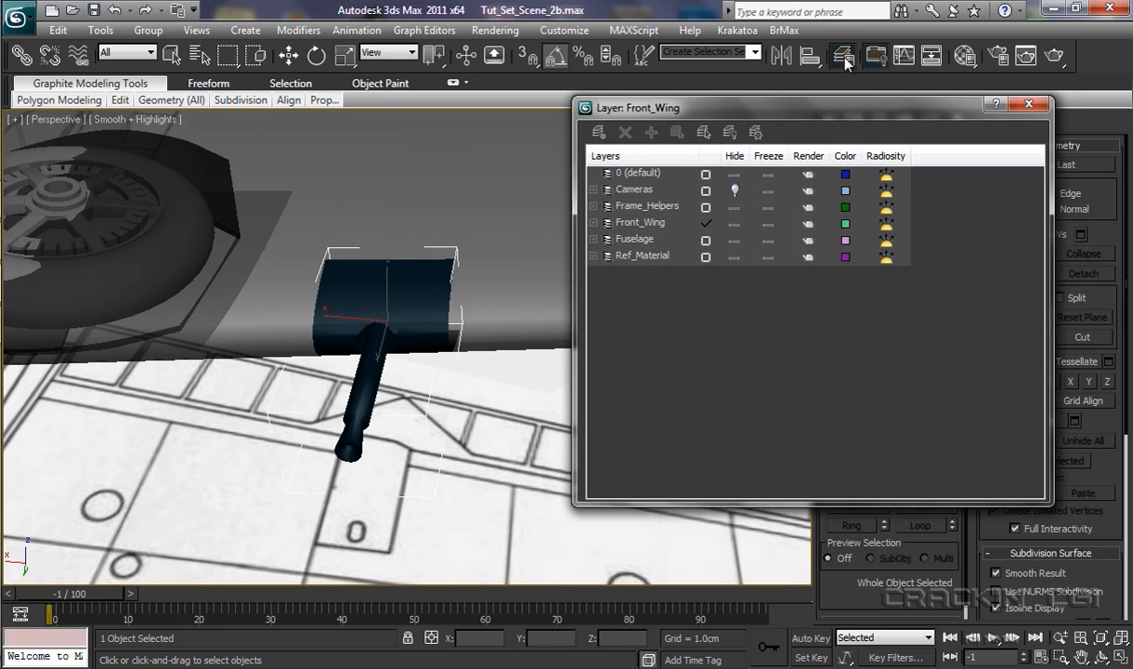
left_click(594, 223)
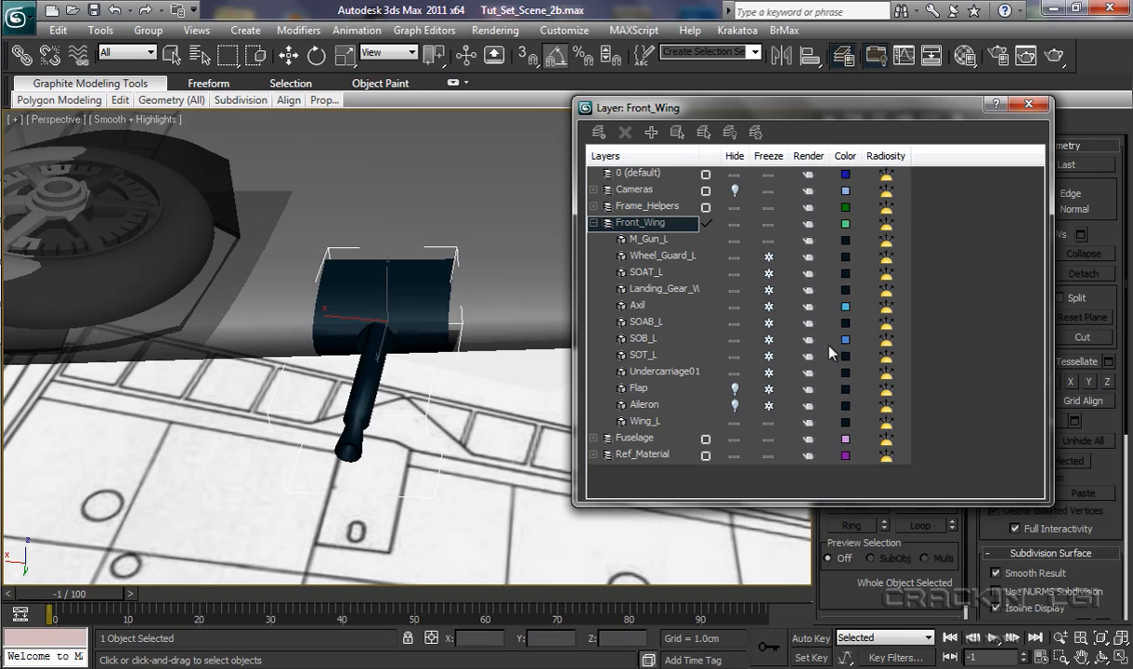
left_click(1023, 109)
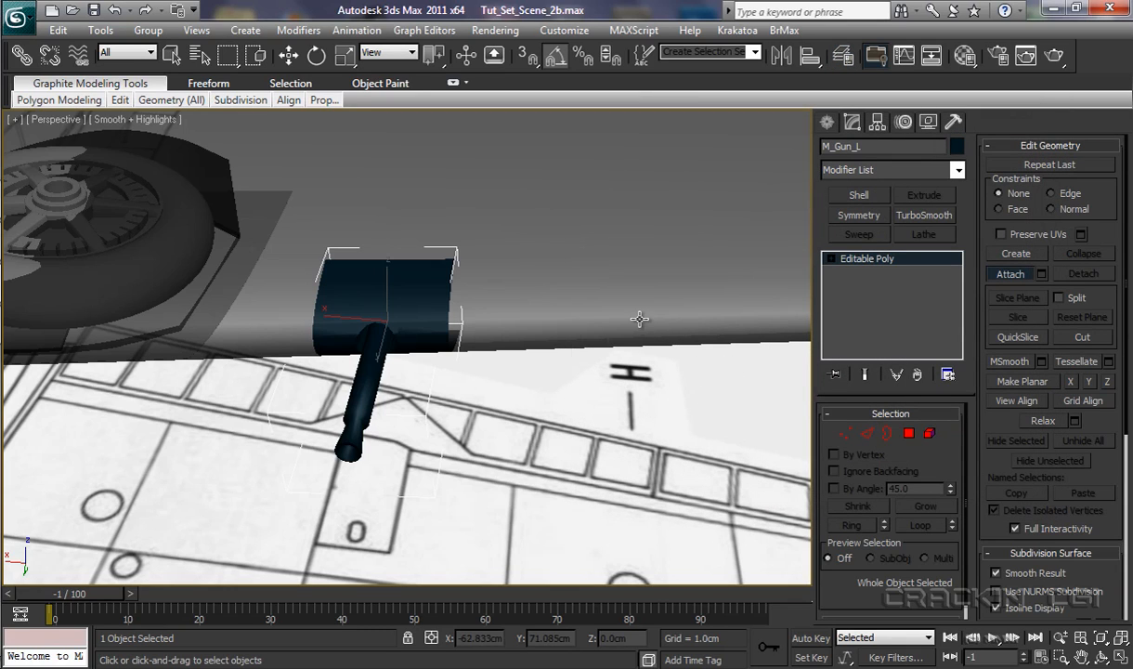
left_click(639, 318)
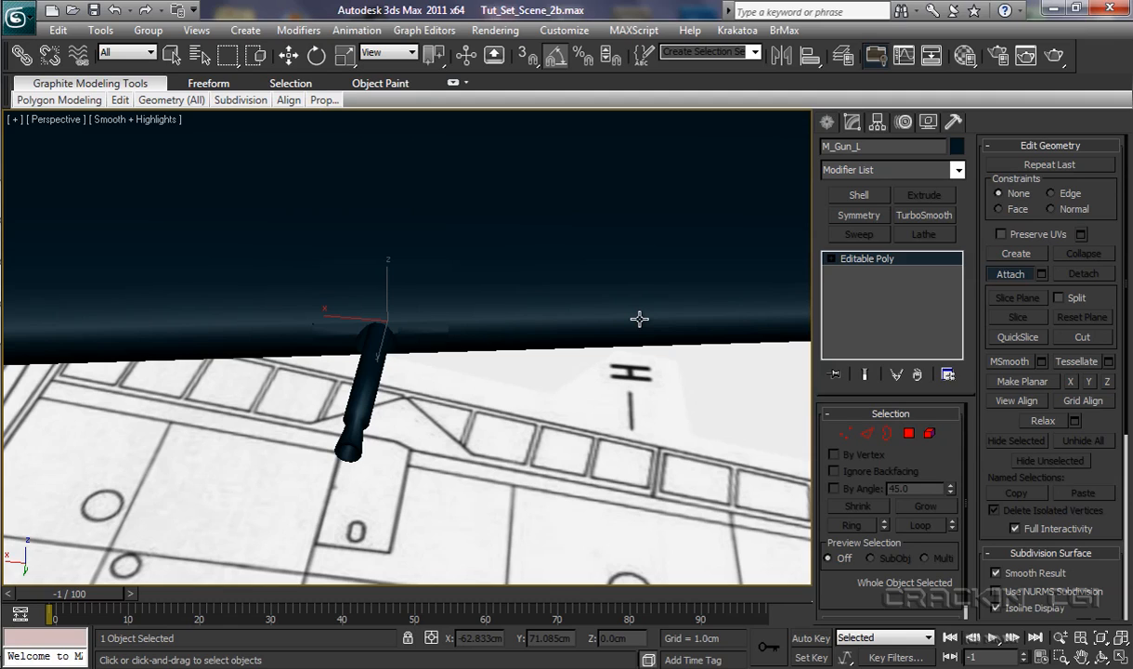
- Toggle M_Gun_L's see-through display on and off, and examine the combined wing and gun from several angles
key("alt+x")
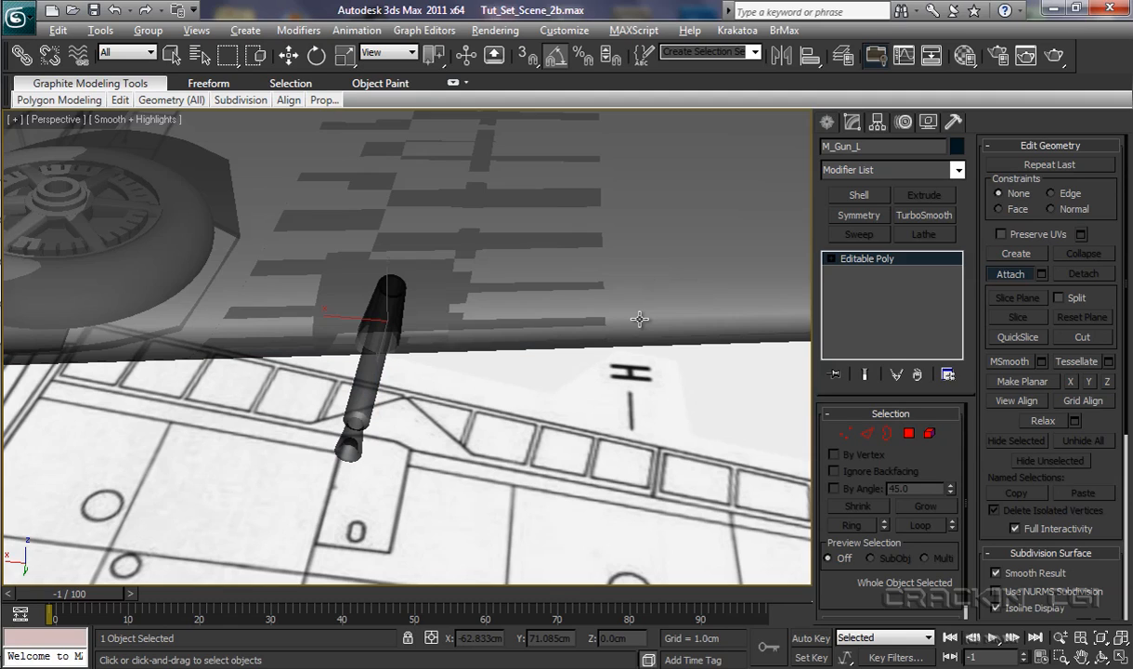
key("alt+x")
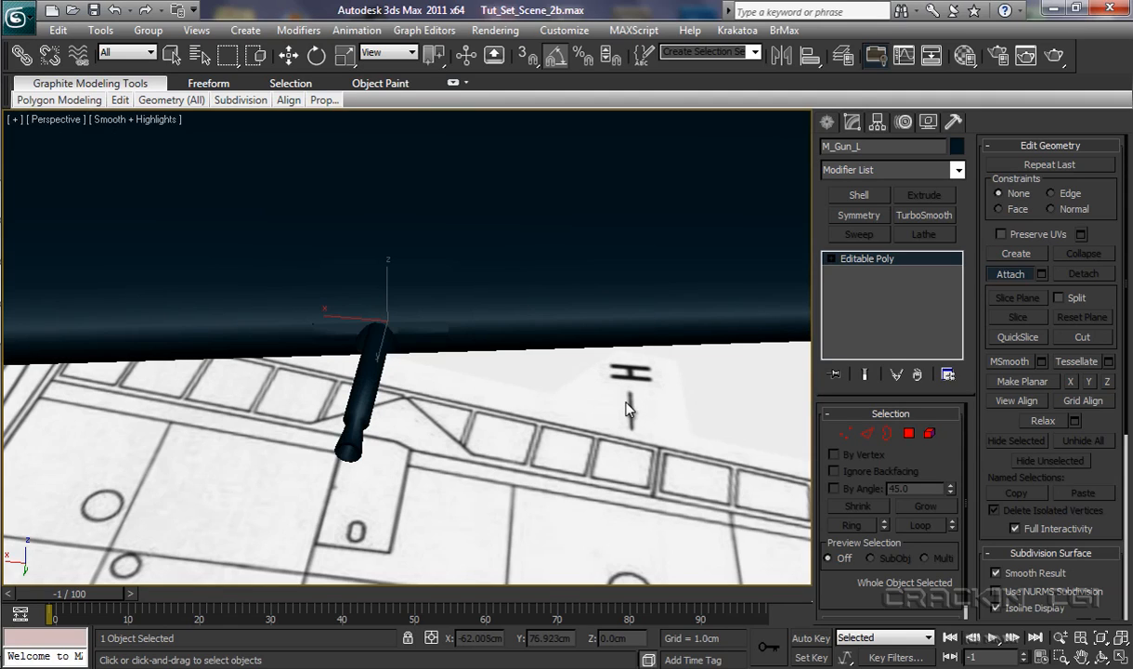
middle_click_drag(626, 405, 754, 128, "ctrl+alt")
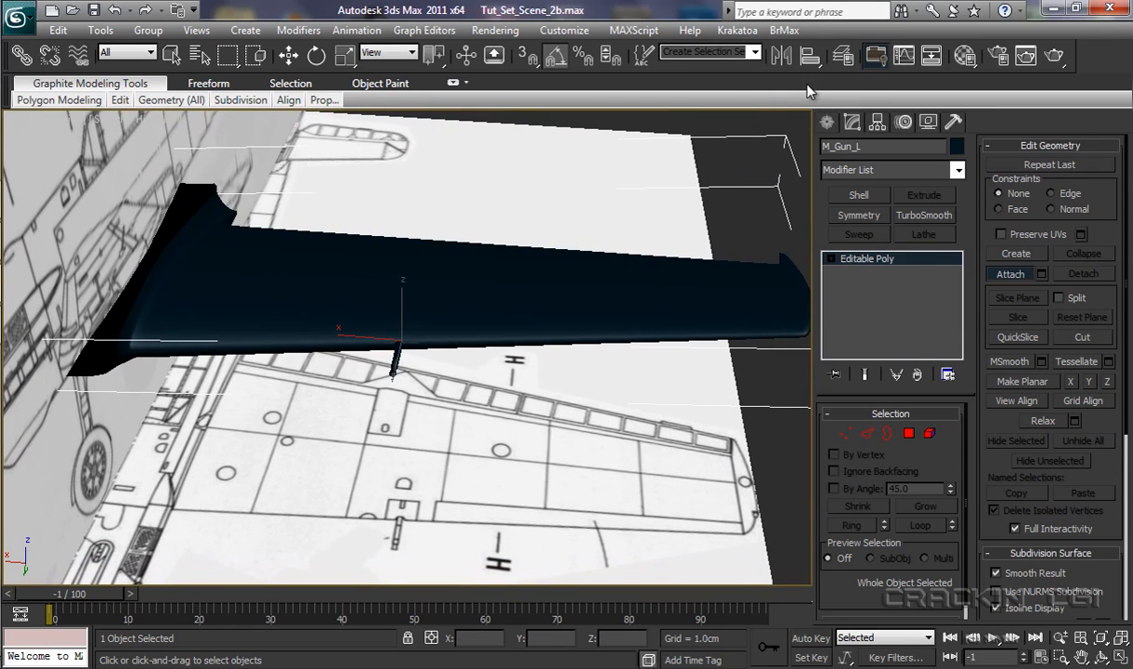
middle_click_drag(562, 400, 545, 452, "alt")
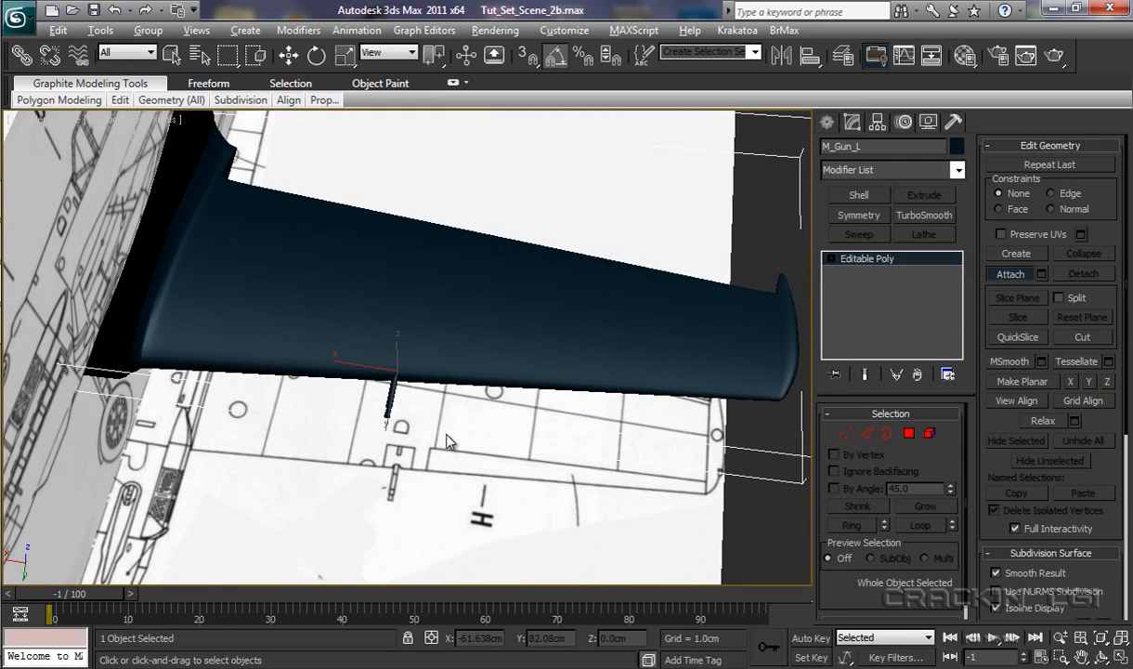
middle_click_drag(447, 442, 326, 316, "alt")
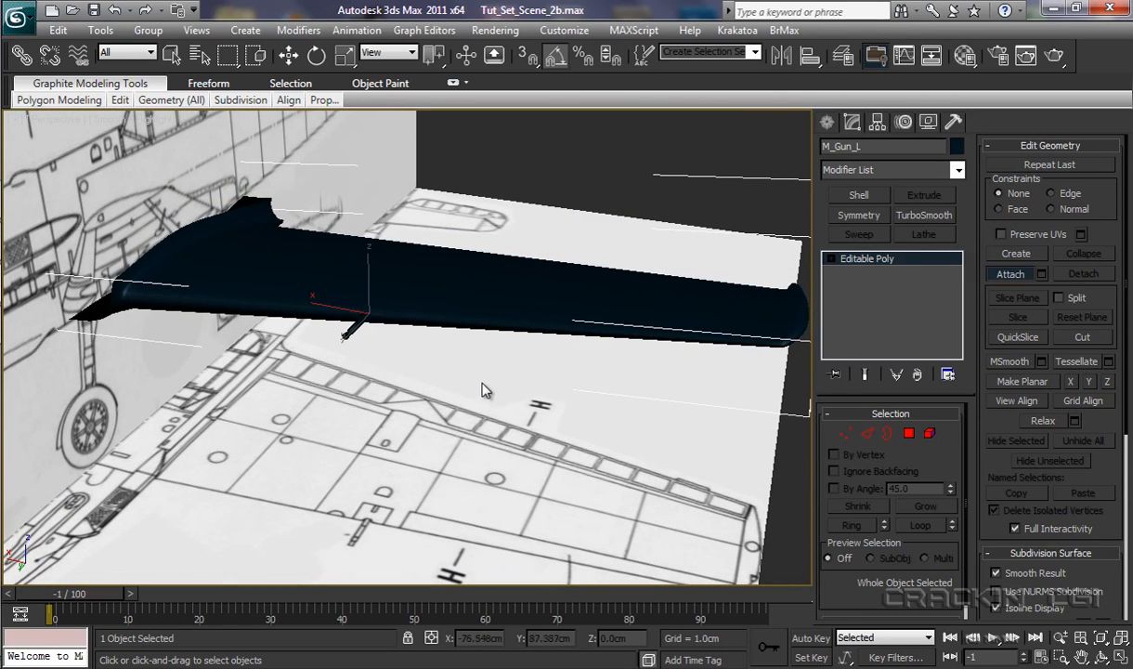
middle_click_drag(473, 384, 400, 420, "alt")
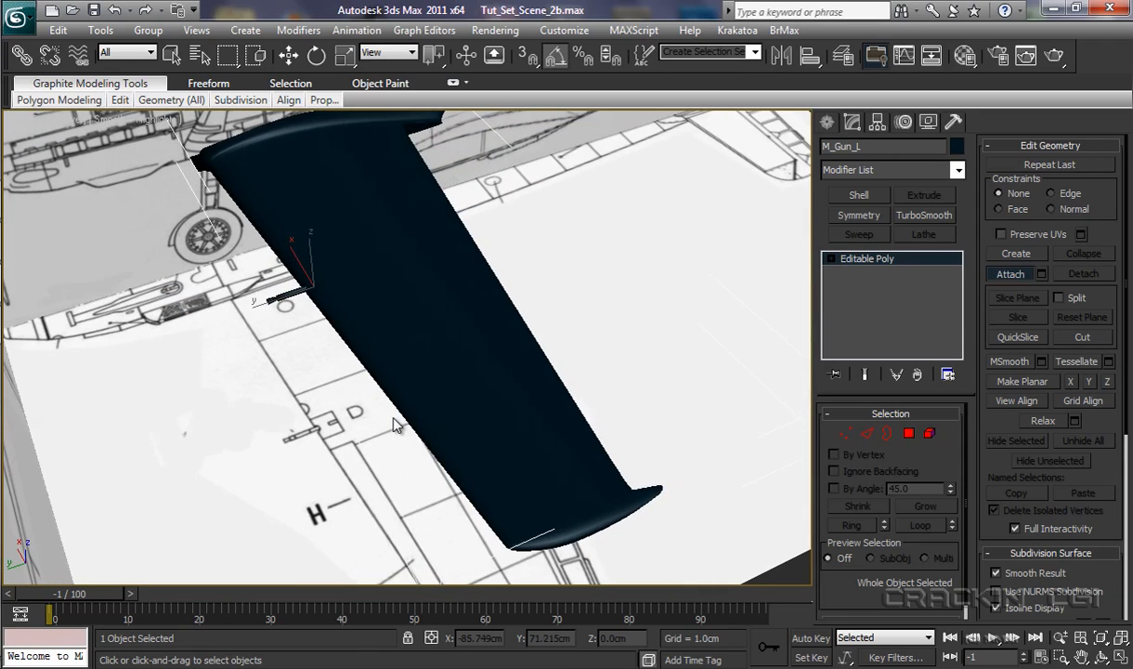